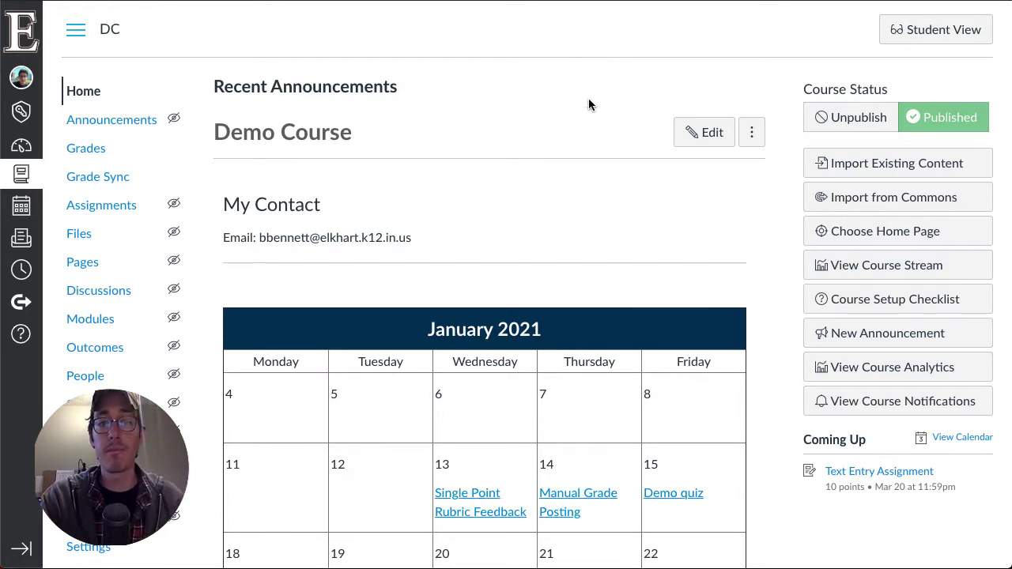
Browse the course home page, then preview the course as the test student with the testing notice dismissed.
scroll(588, 136, down, 3)
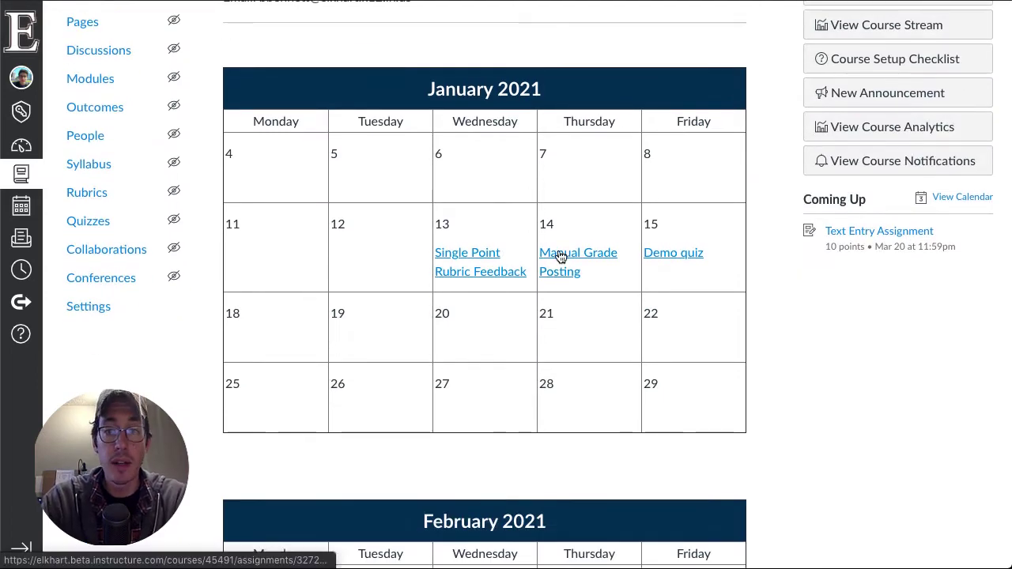
scroll(448, 238, up, 3)
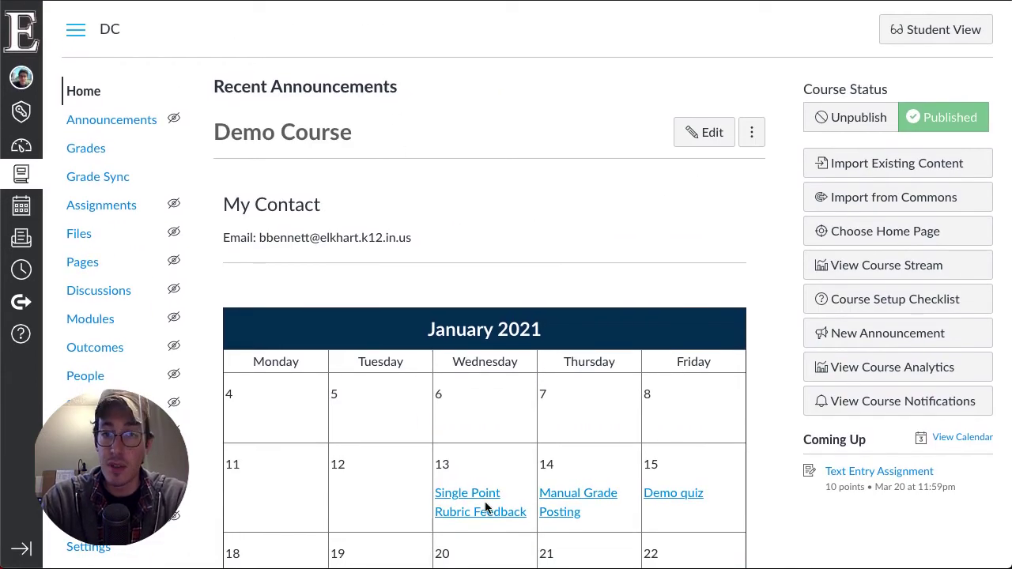
scroll(576, 266, down, 8)
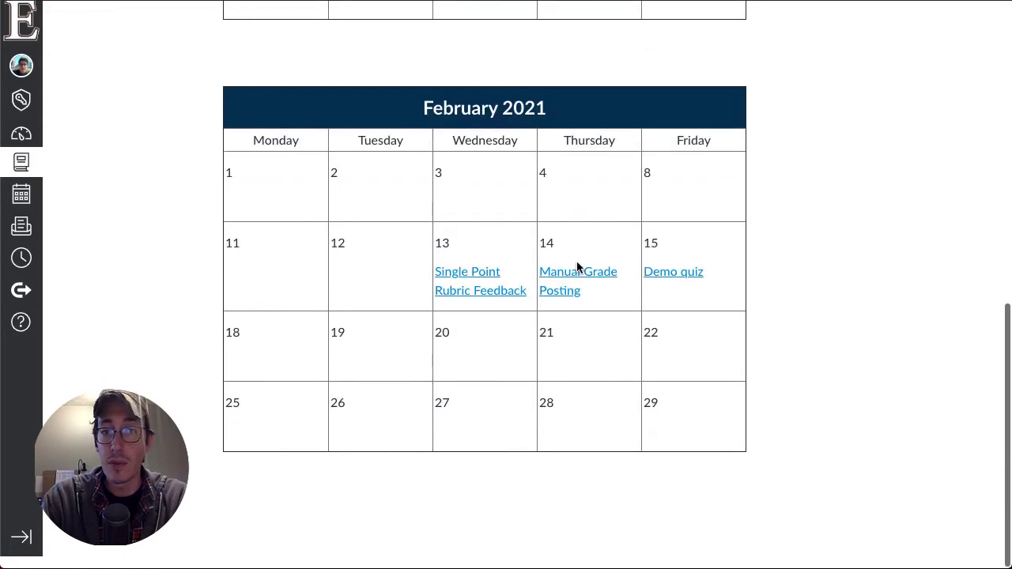
scroll(577, 266, up, 5)
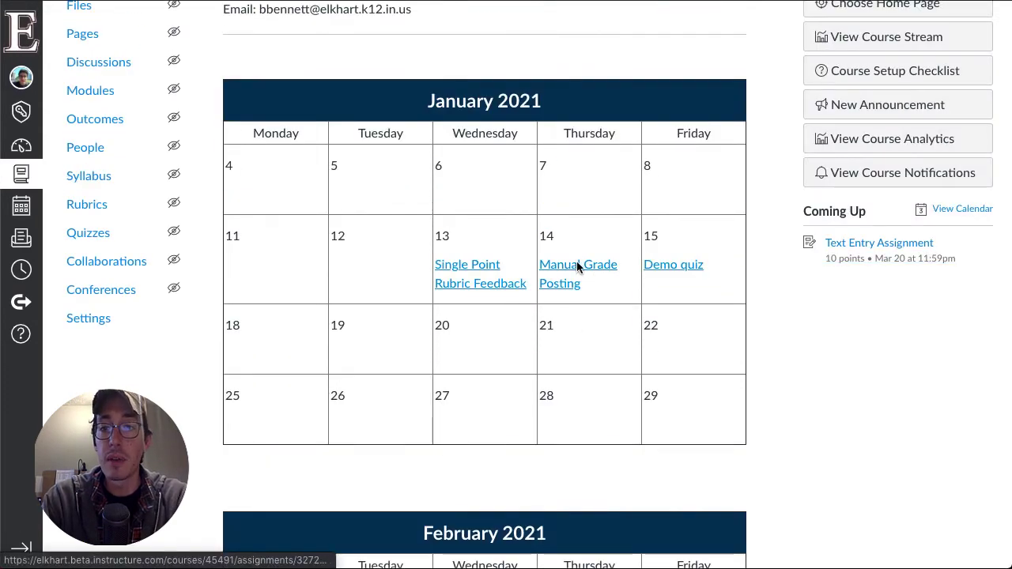
scroll(577, 267, up, 3)
scroll(577, 267, down, 1)
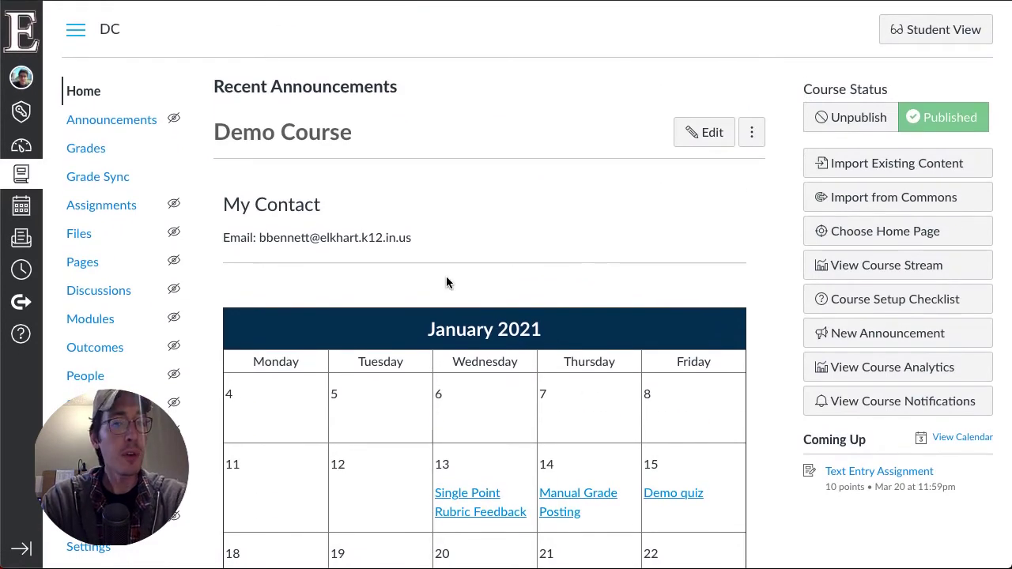
scroll(446, 279, down, 2)
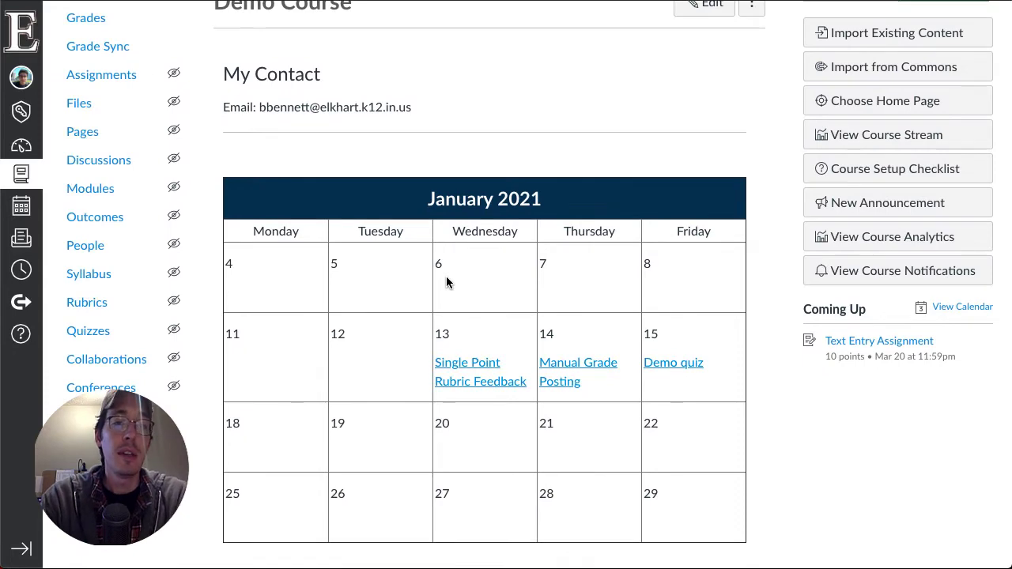
scroll(447, 282, up, 2)
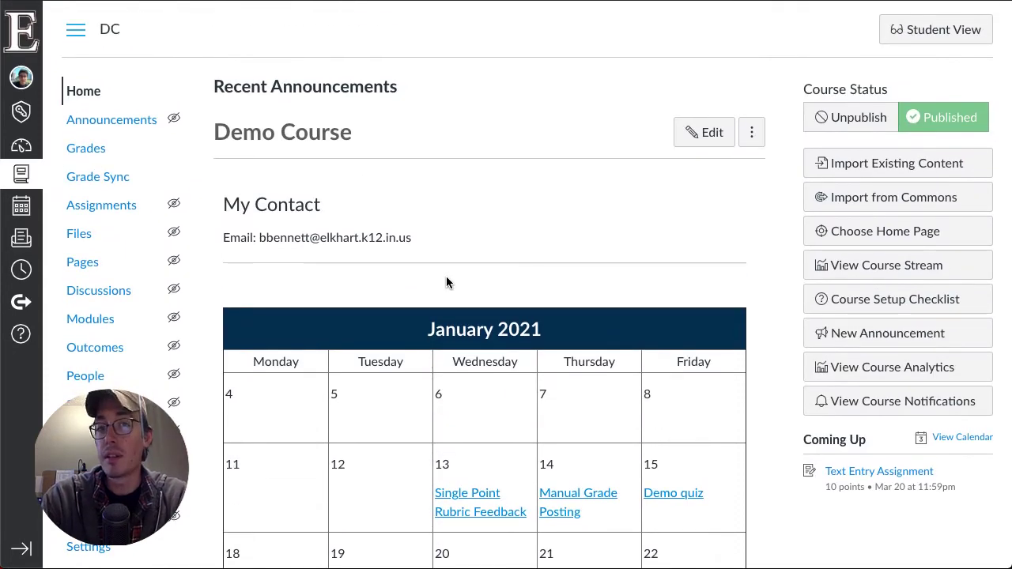
scroll(402, 316, down, 1)
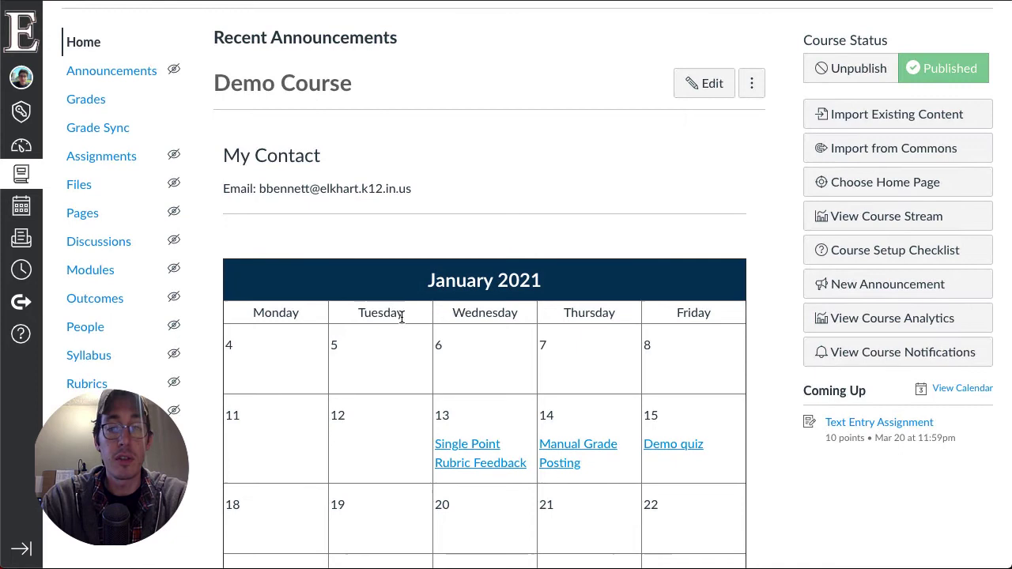
scroll(691, 75, up, 1)
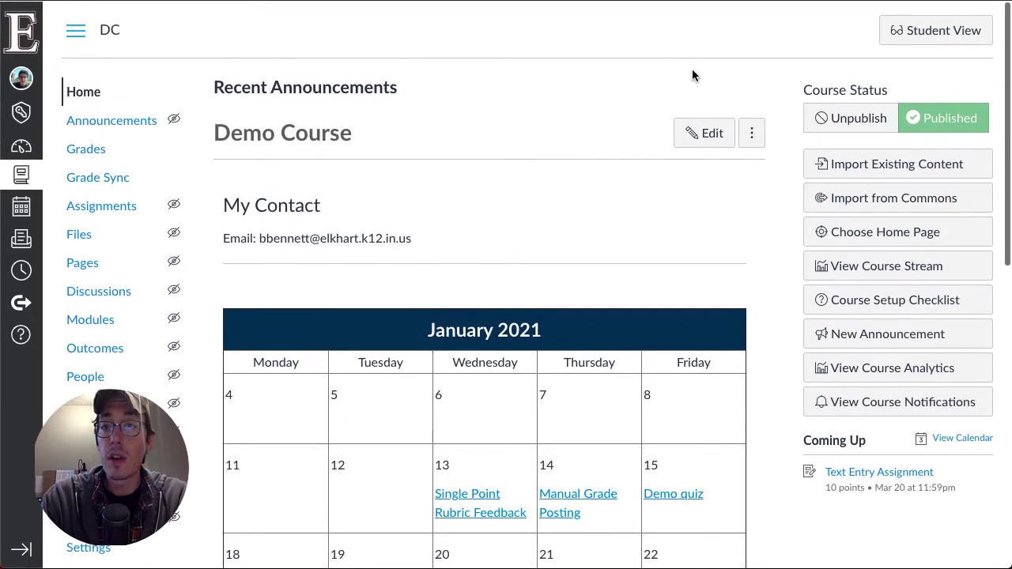
click(913, 39)
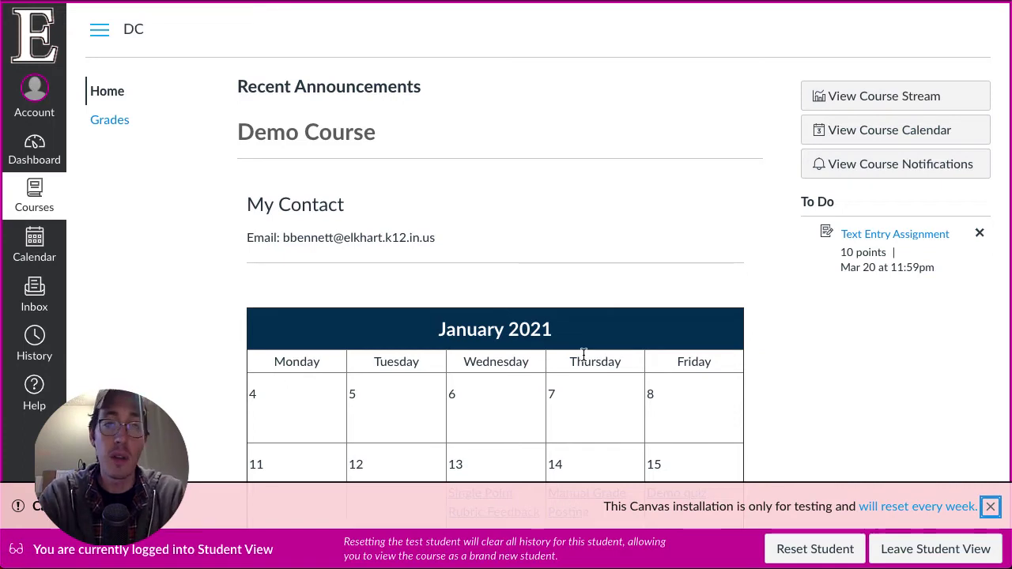
click(990, 506)
As the test student, view the Manual Grade Posting calendar event, then return to teacher view.
scroll(423, 307, down, 2)
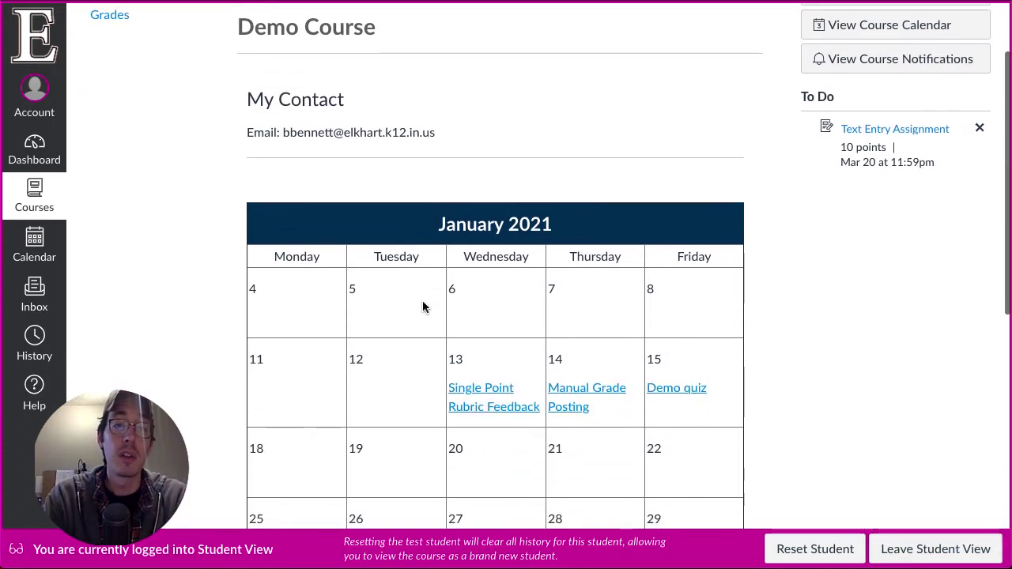
scroll(423, 307, down, 5)
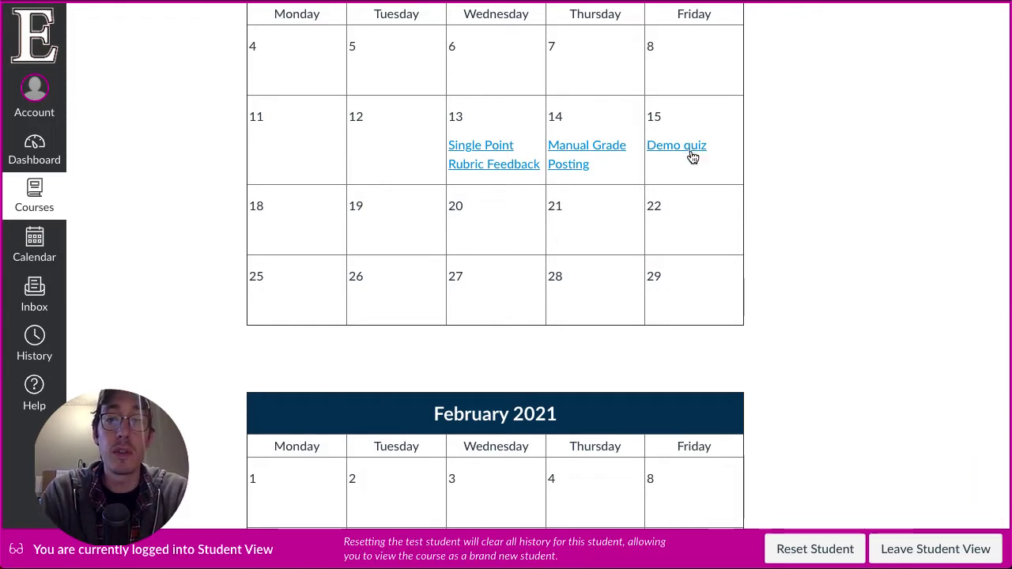
click(560, 154)
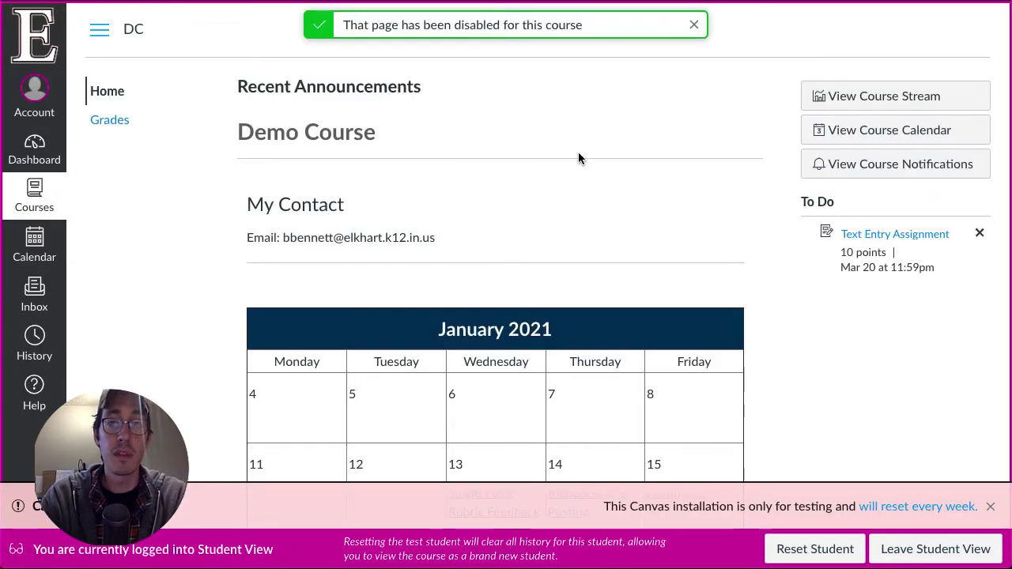
scroll(578, 155, down, 2)
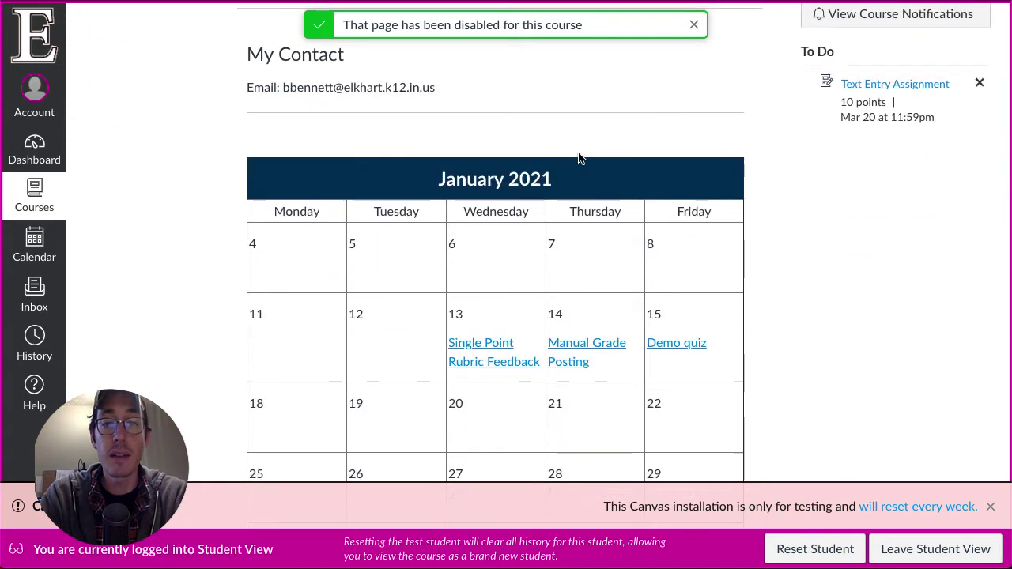
scroll(707, 345, down, 2)
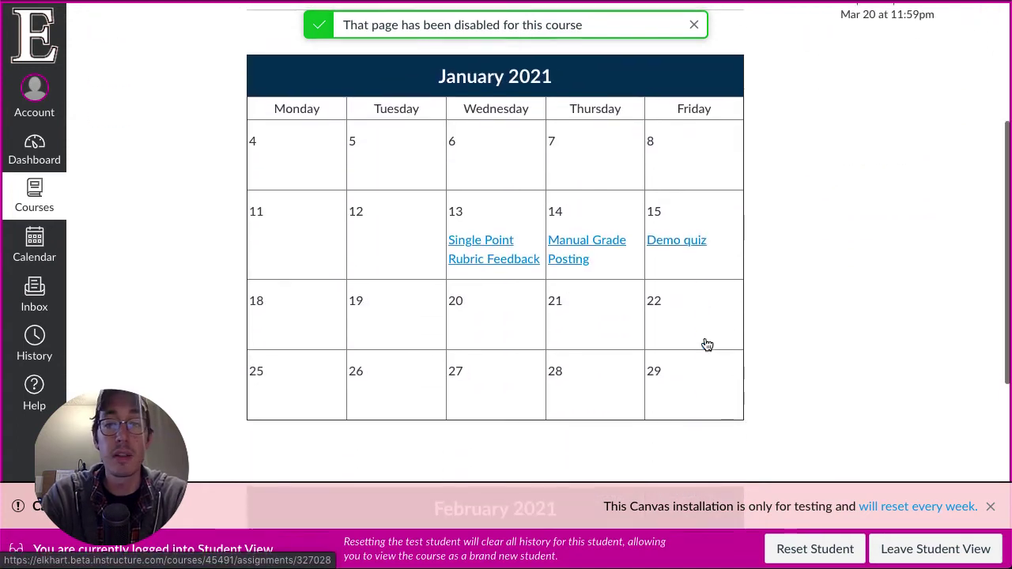
click(991, 509)
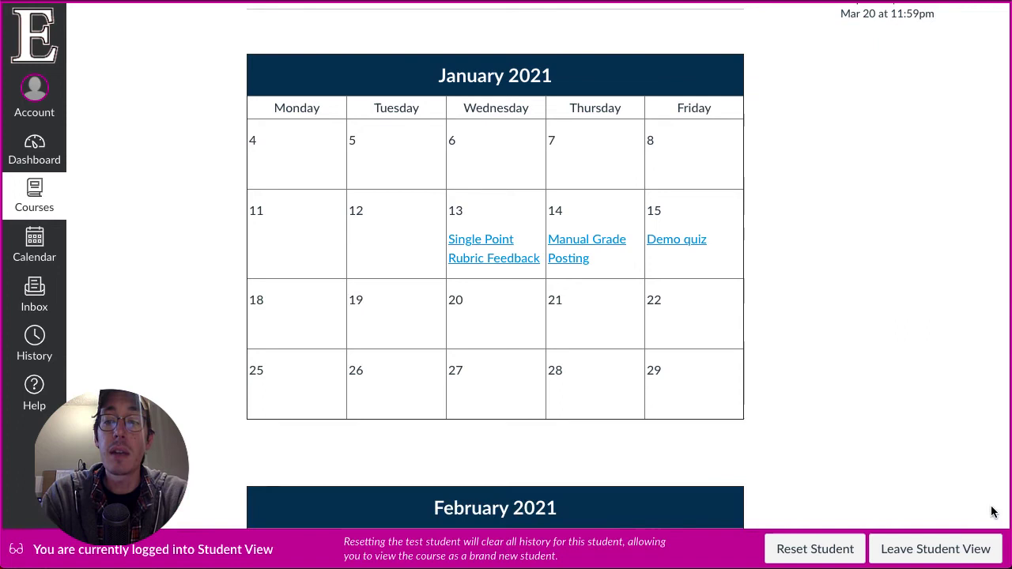
click(864, 551)
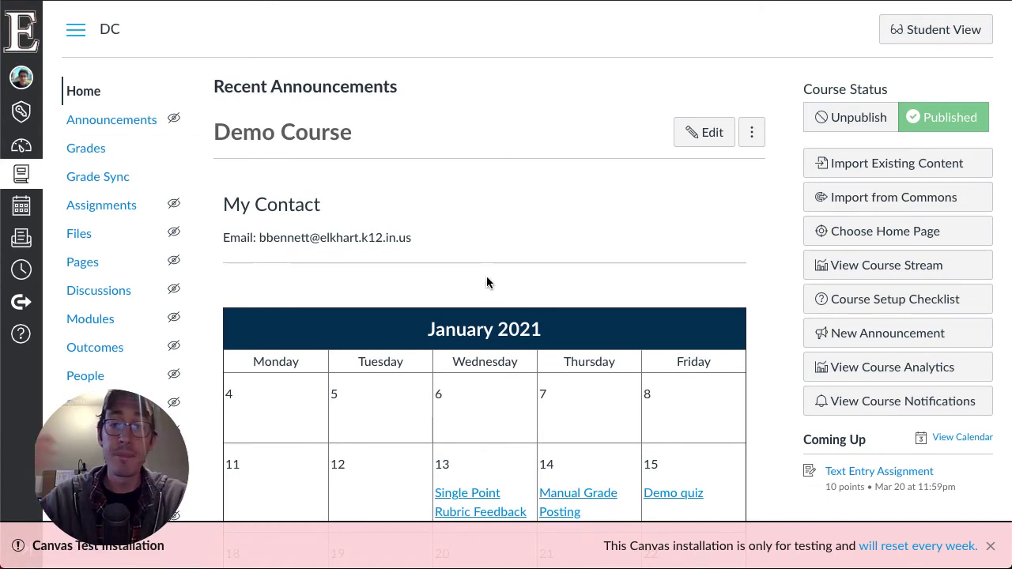
Dismiss the test installation notice and go to the Demo Course Settings page.
scroll(487, 281, down, 3)
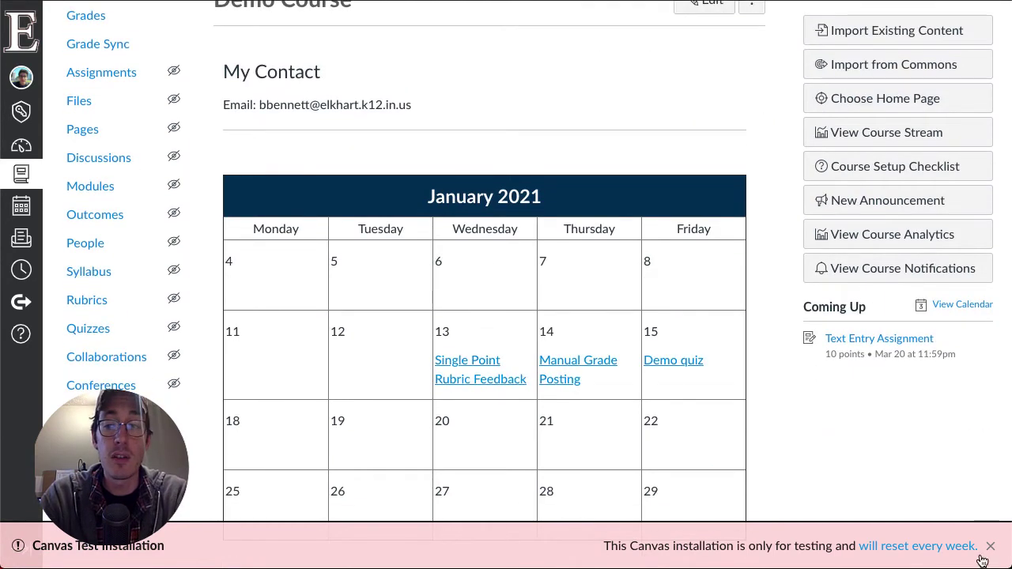
click(990, 546)
click(87, 414)
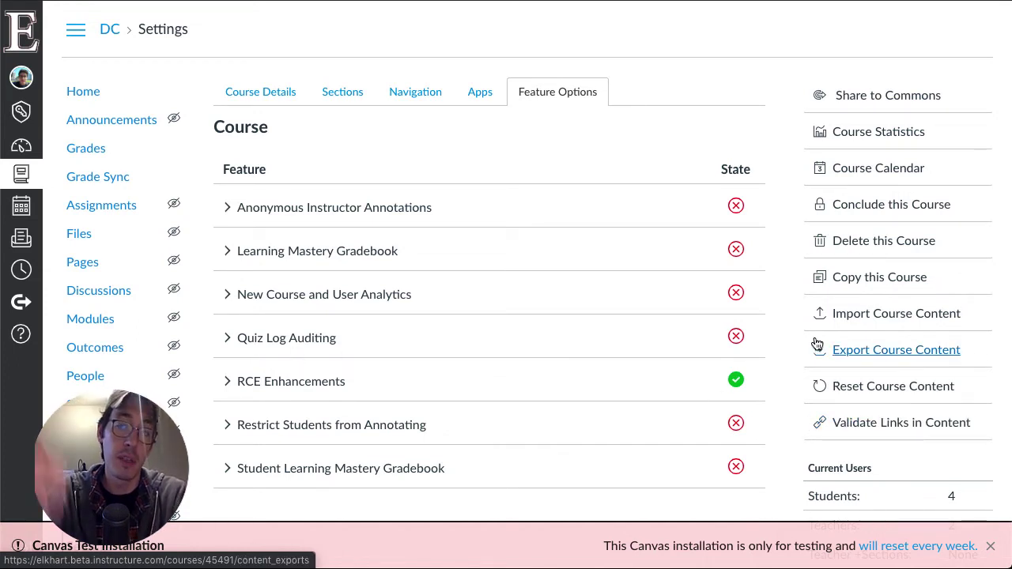
Validate course links and review the 7 broken links in the ECS Starter and Calendar Template pages.
click(854, 422)
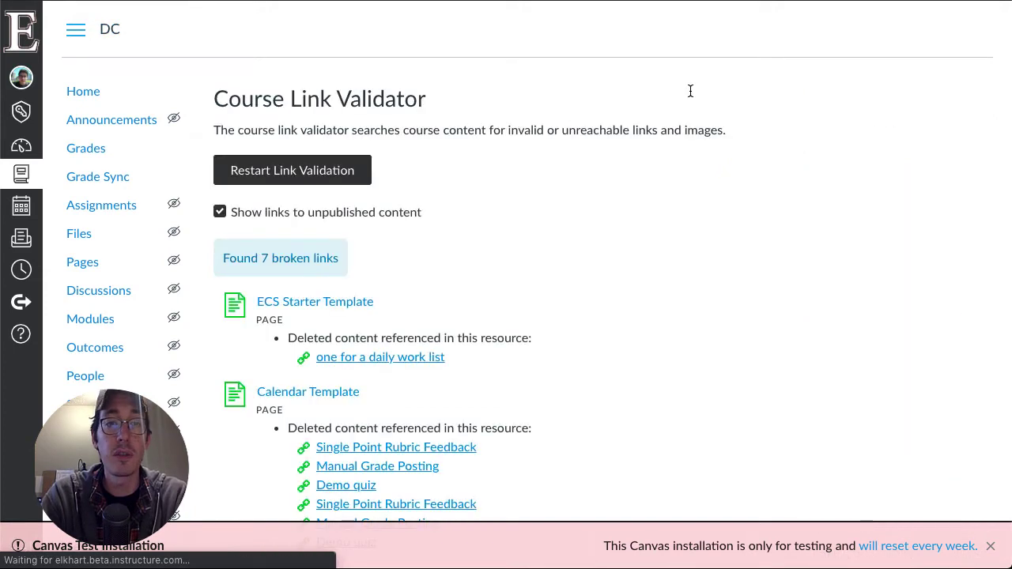
scroll(332, 300, down, 1)
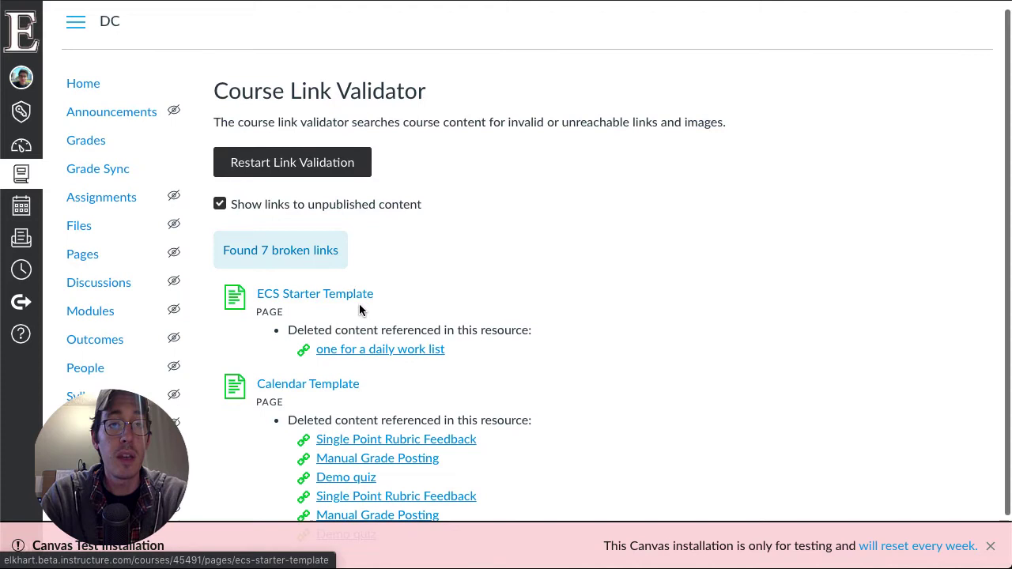
scroll(458, 226, down, 1)
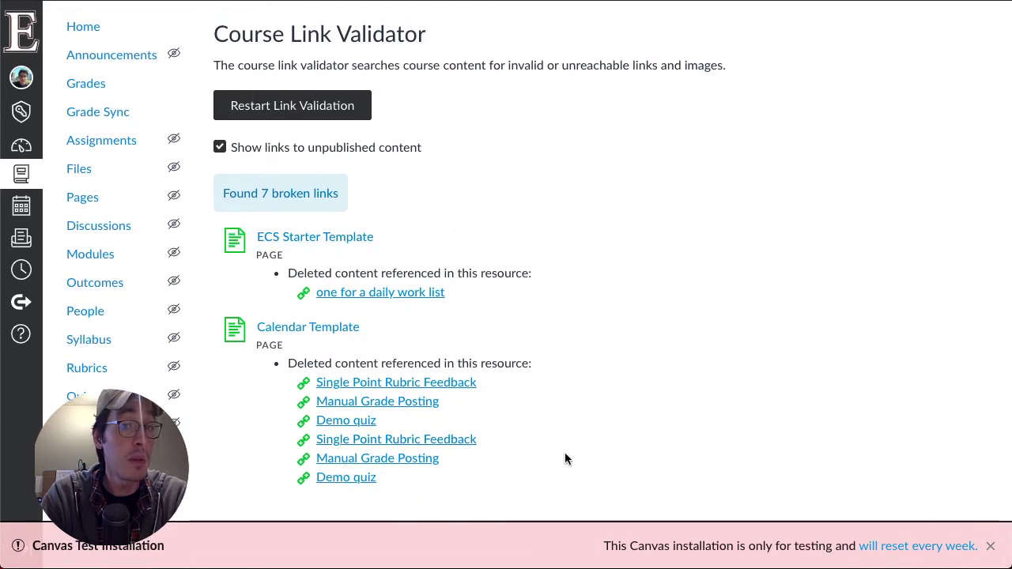
drag(223, 303, 538, 447)
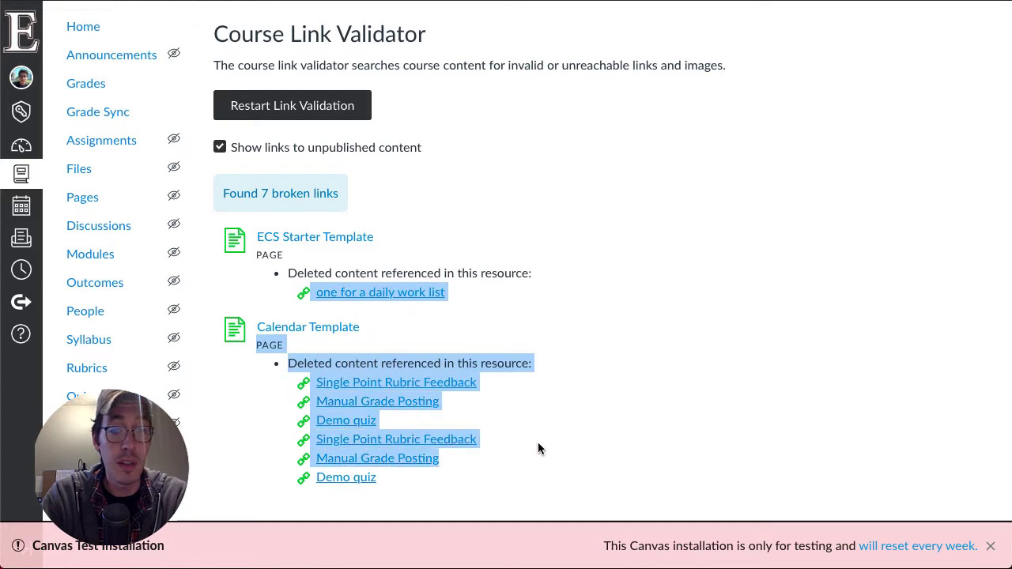
click(598, 441)
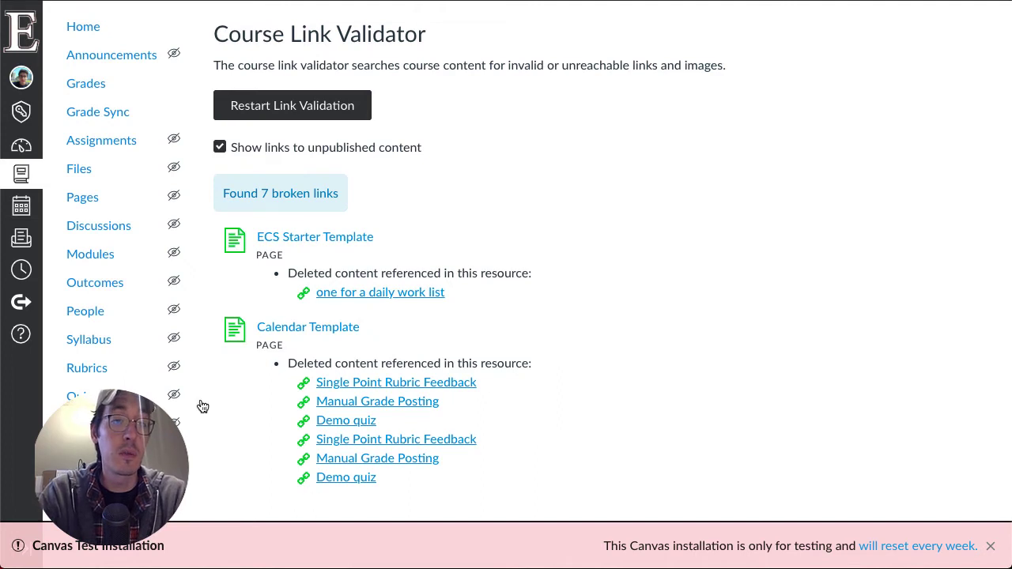
click(118, 453)
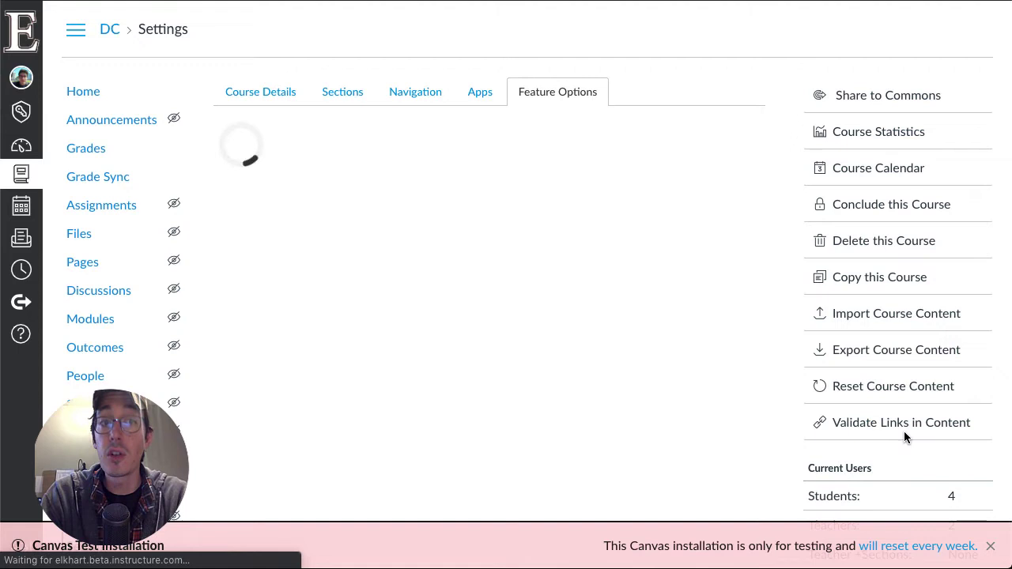
click(83, 91)
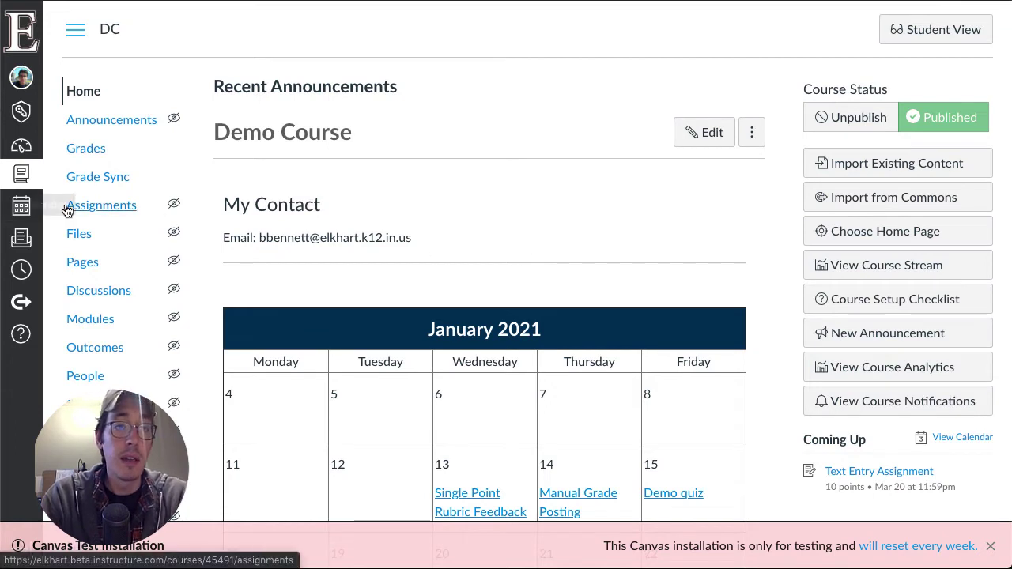
From Assignments, with the course menu collapsed, open Text Entry Assignment (10 points, due Mar 20).
click(92, 207)
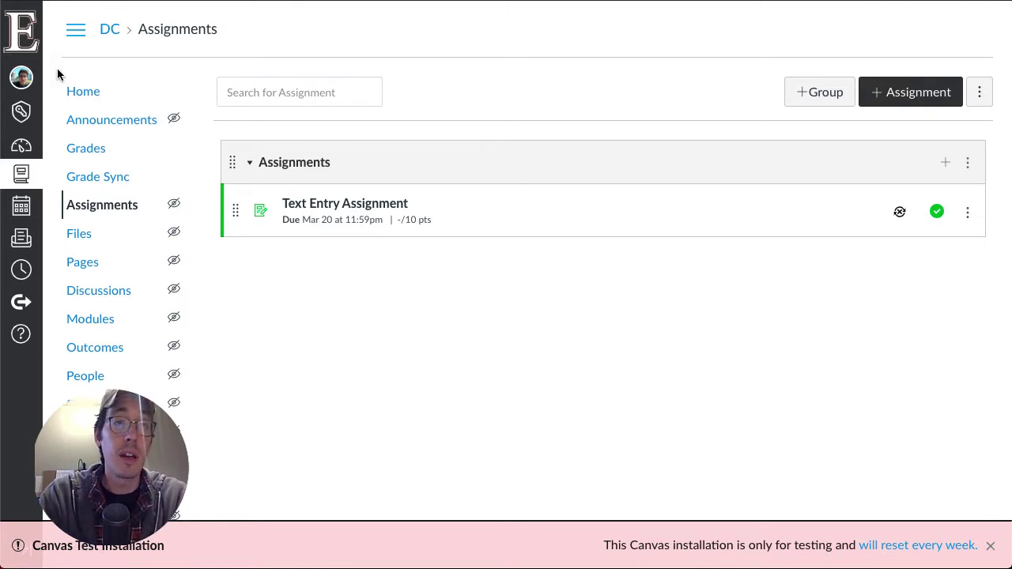
click(76, 29)
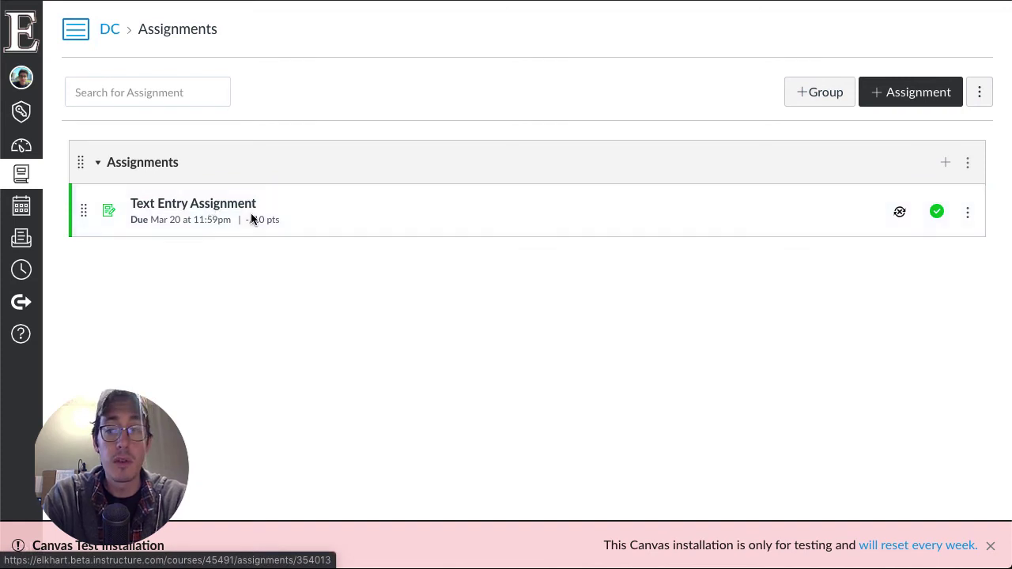
click(186, 206)
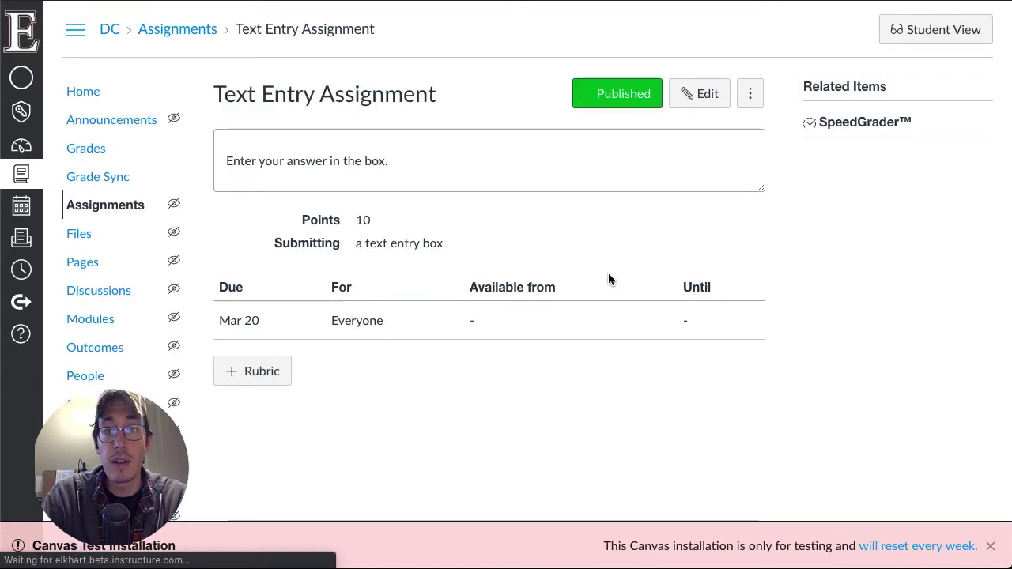
drag(334, 287, 294, 321)
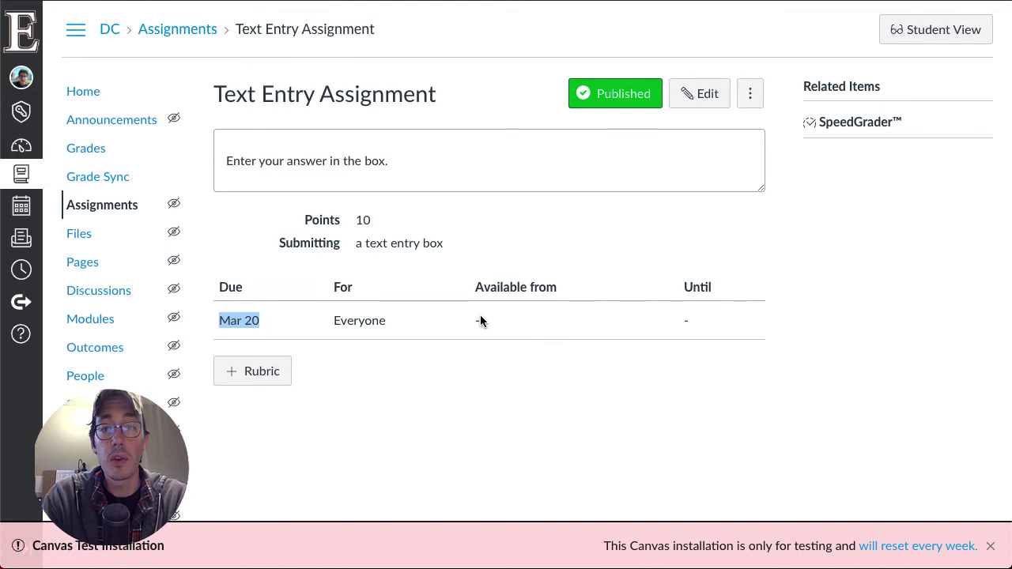
click(454, 259)
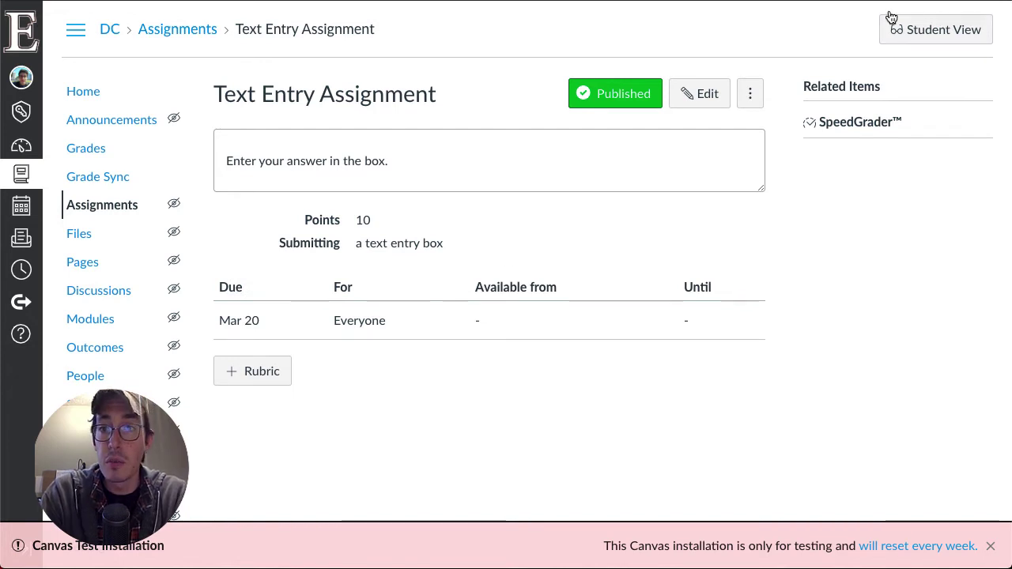
Switch to Student View, dismiss the testing notice, and check the Attempt dropdown on Text Entry Assignment.
click(920, 31)
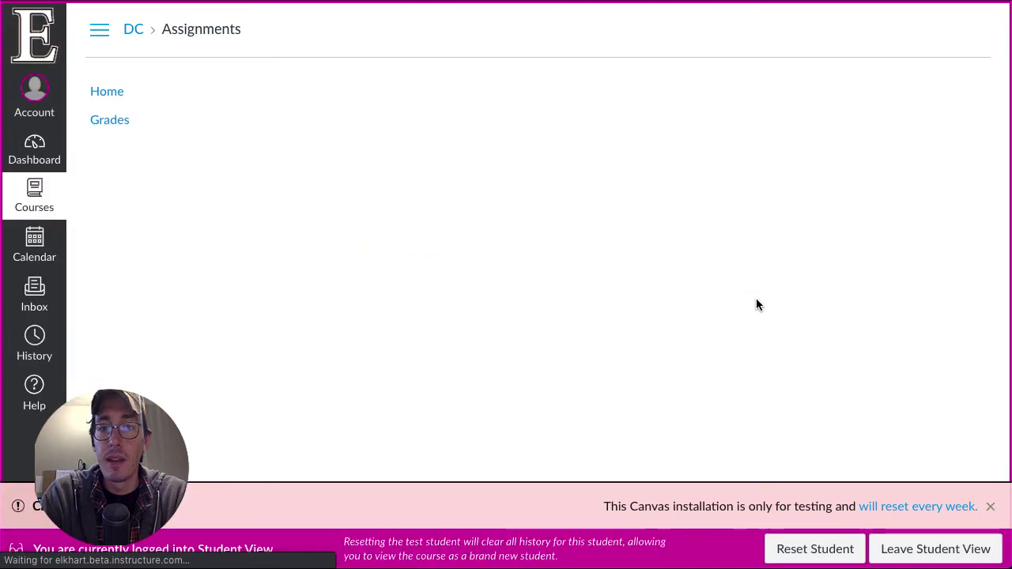
click(992, 509)
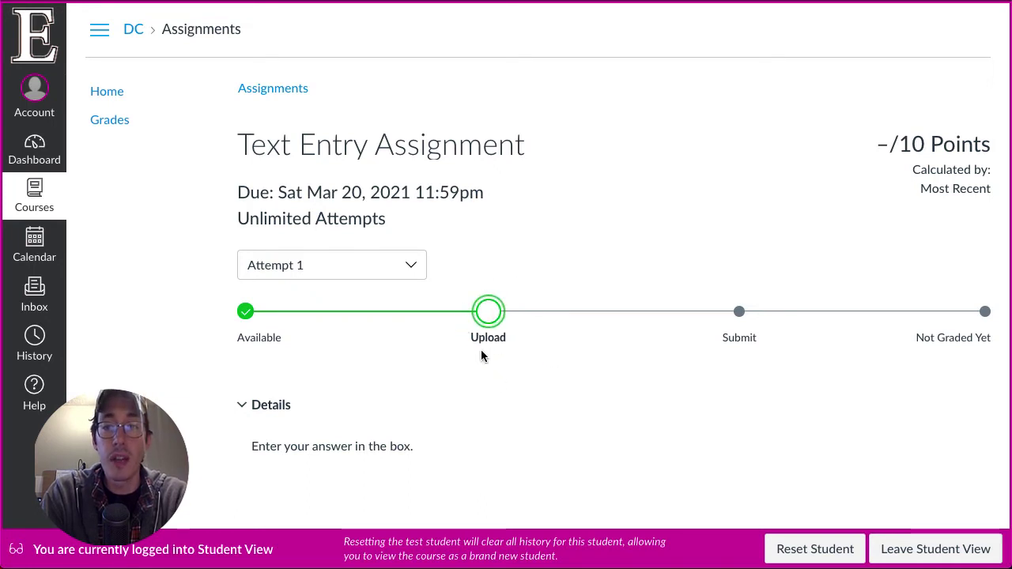
drag(471, 340, 511, 343)
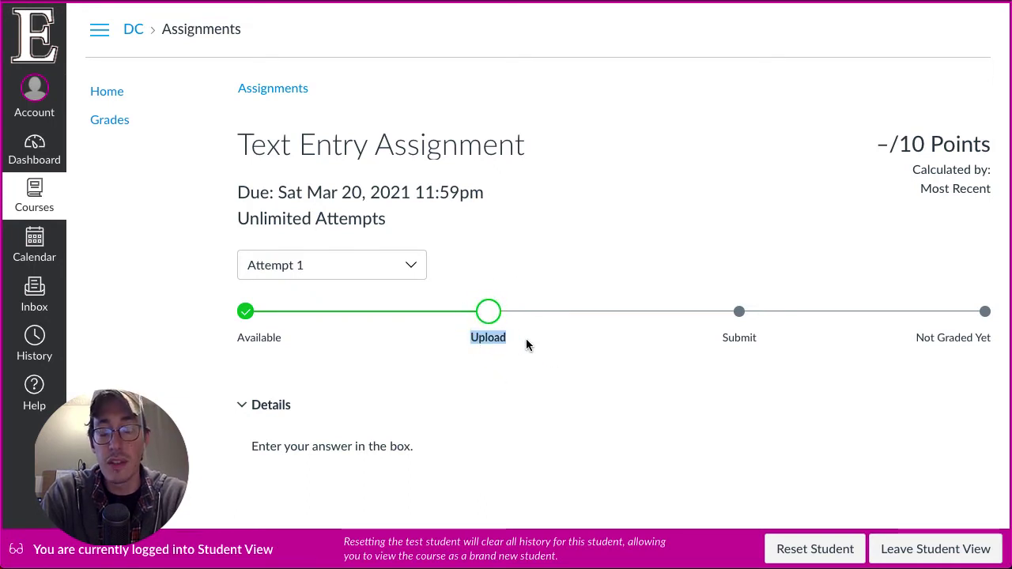
click(527, 344)
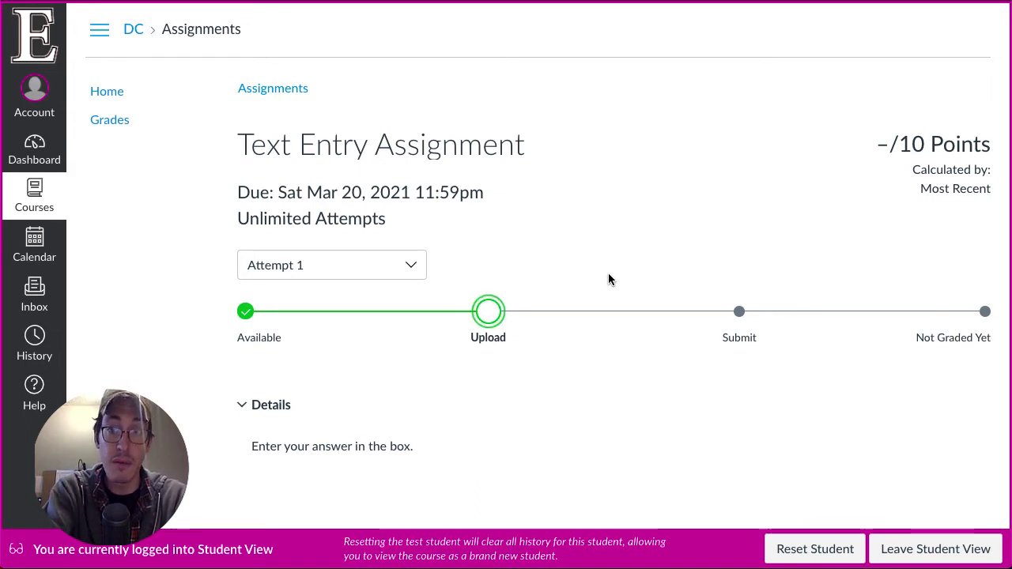
click(408, 265)
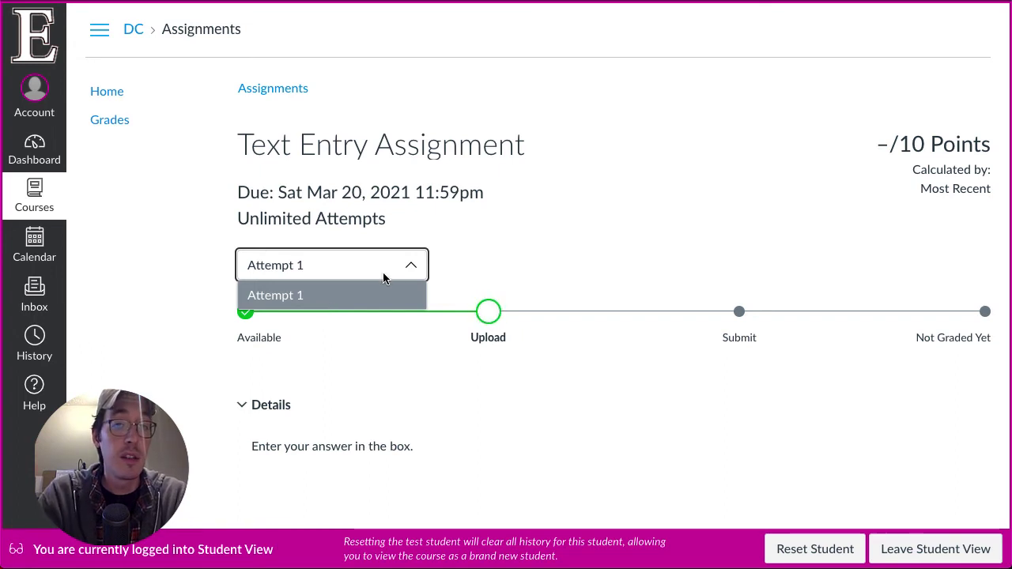
click(409, 266)
scroll(477, 269, down, 3)
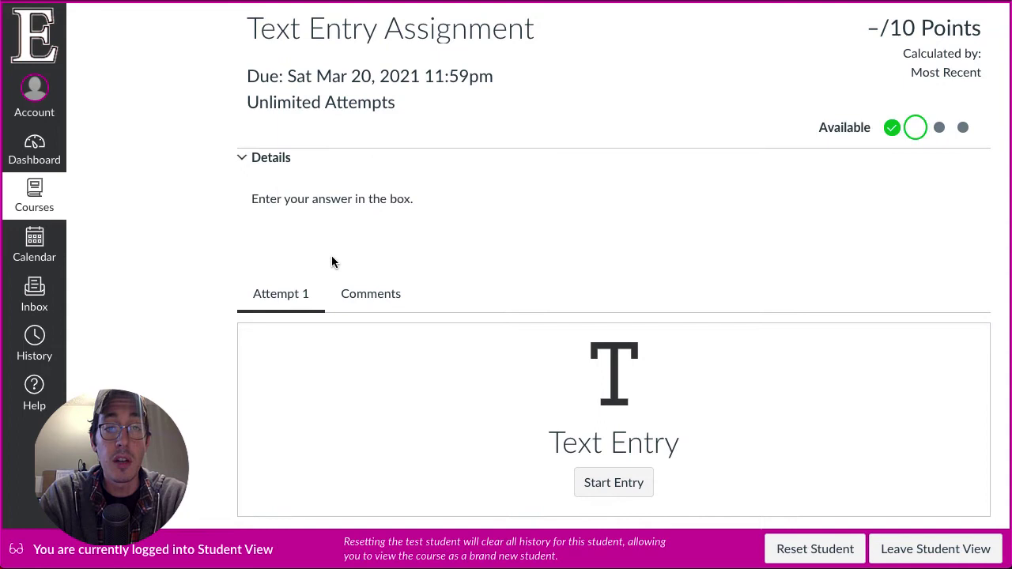
Write and save the text entry response 'This is my response!' so it shows as Uploaded.
scroll(331, 256, down, 1)
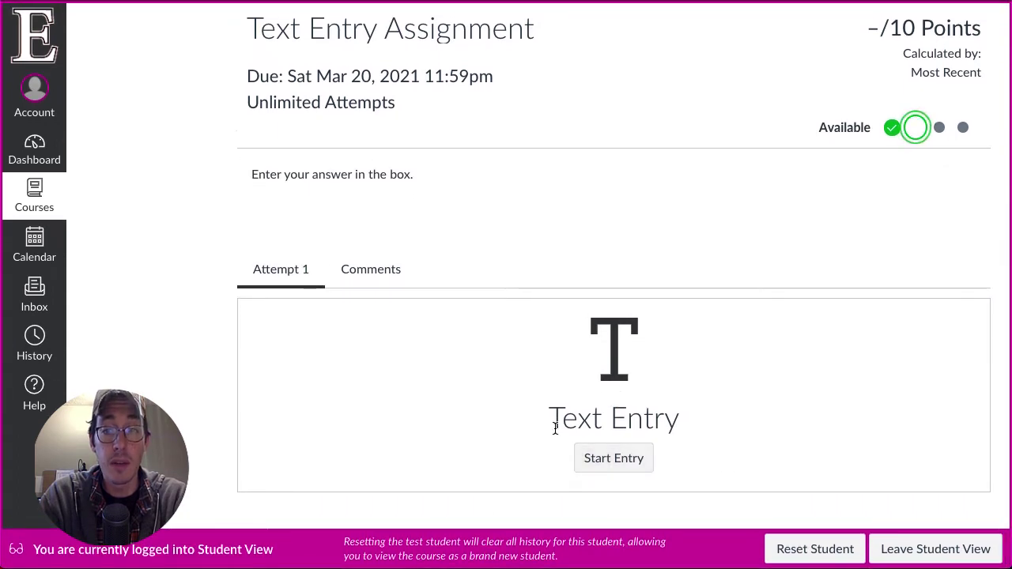
drag(550, 417, 696, 427)
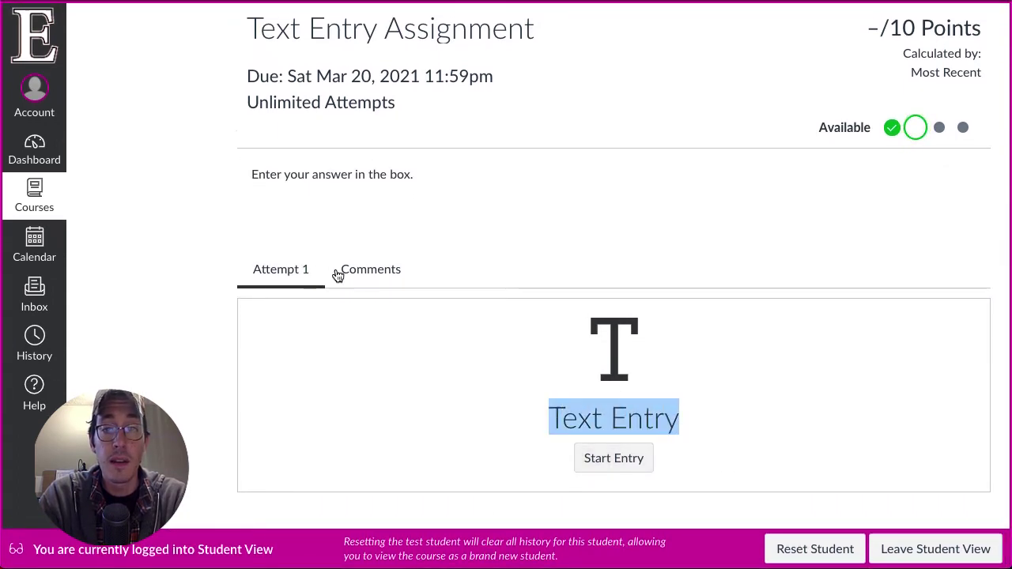
click(631, 462)
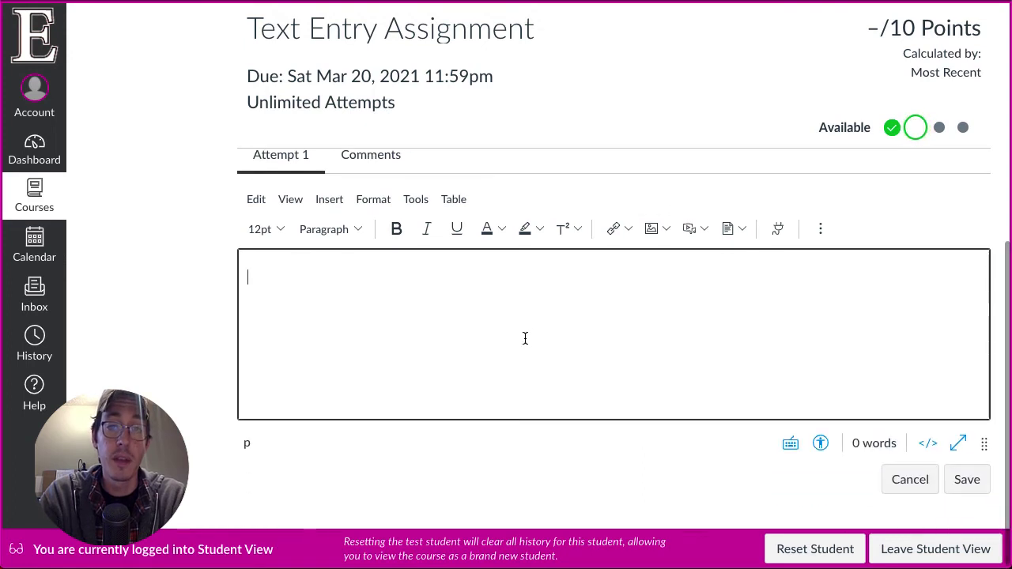
text(This is my response!)
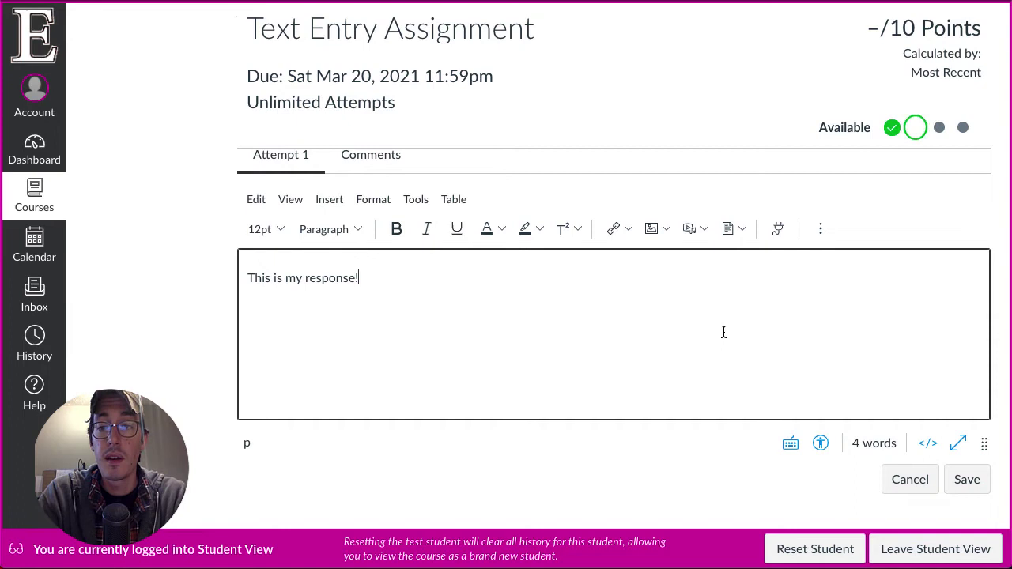
click(957, 480)
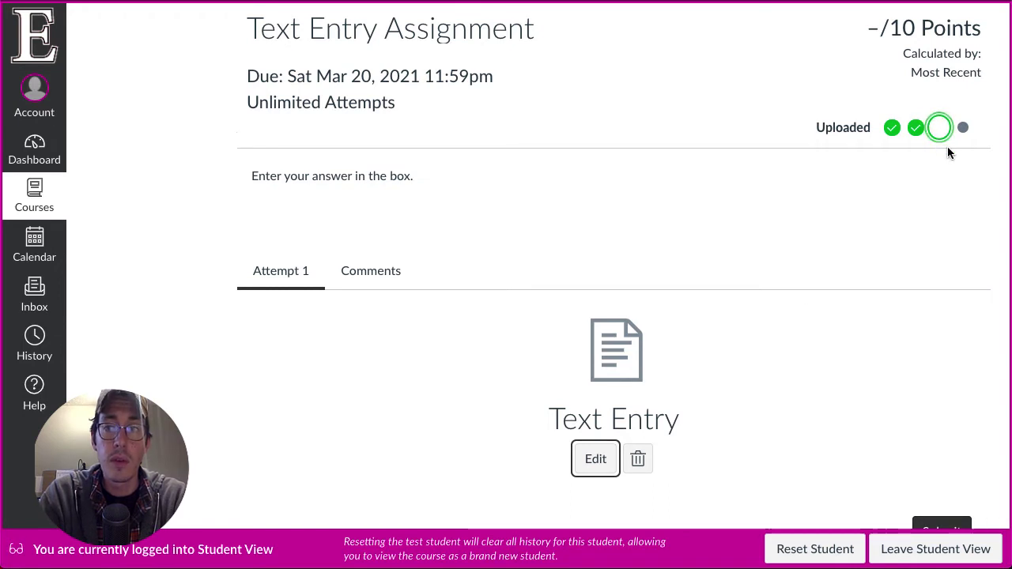
Submit the saved text entry so attempt 1 shows Submitted, dated Mar 18, 2021 11:59am.
scroll(748, 225, up, 5)
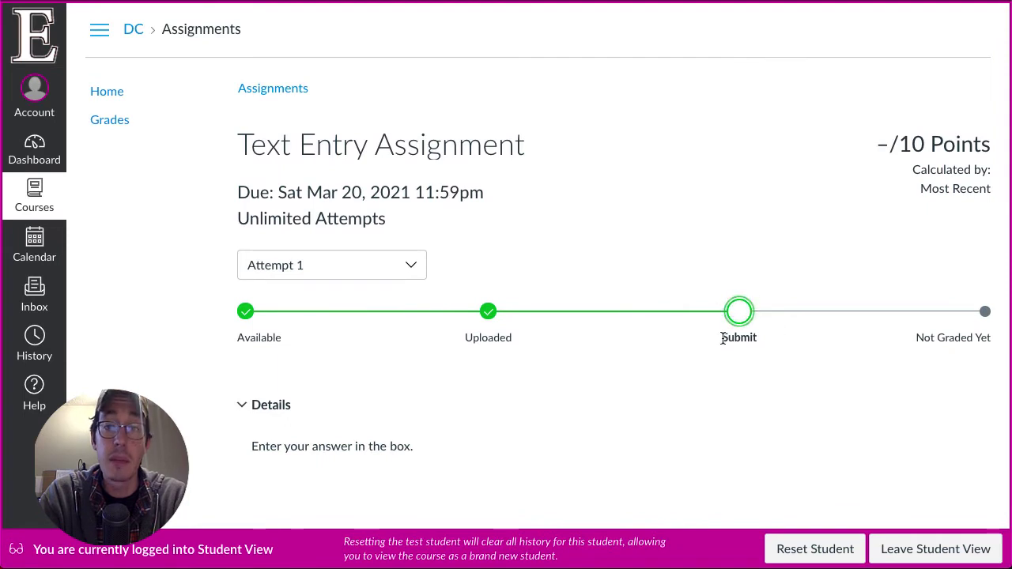
scroll(729, 334, down, 3)
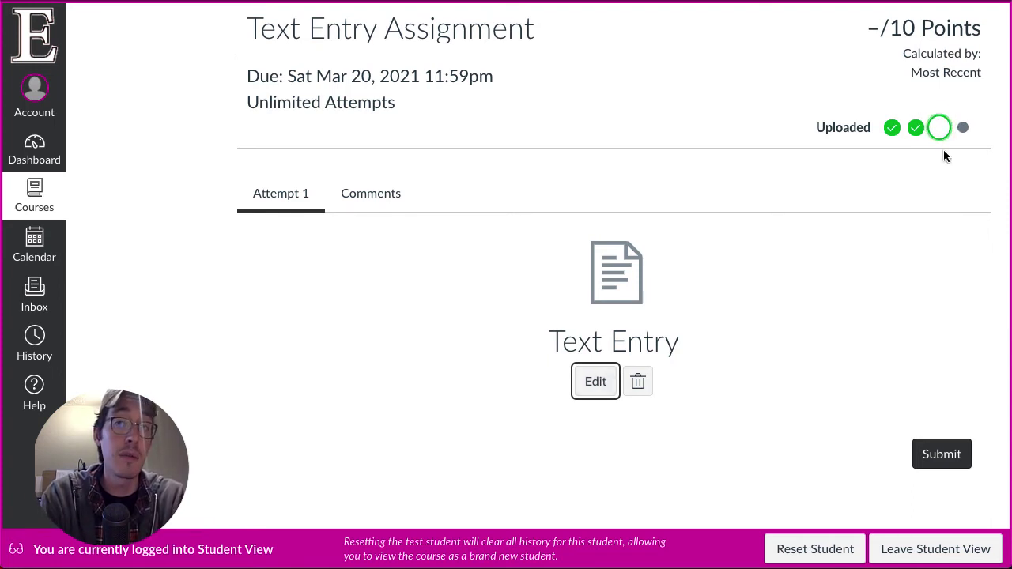
click(936, 457)
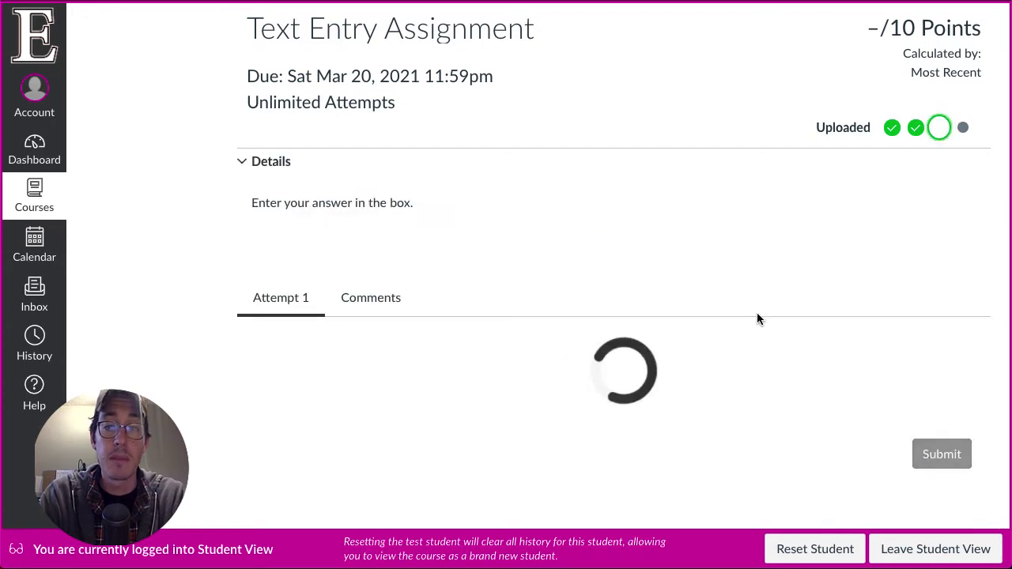
scroll(491, 300, down, 2)
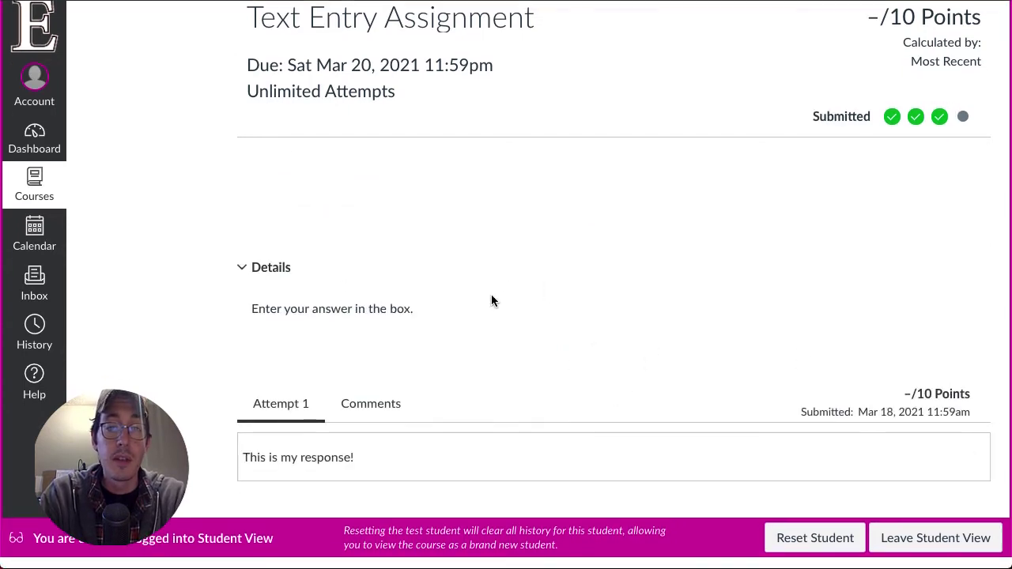
drag(239, 469, 395, 470)
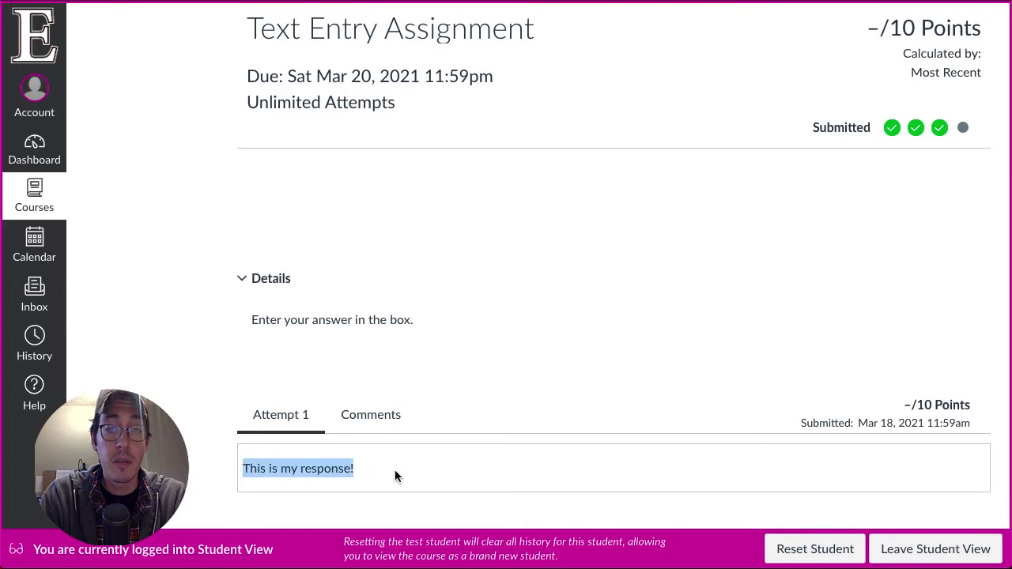
Post the student comment 'I did the best I coul...lol' on the assignment.
click(356, 417)
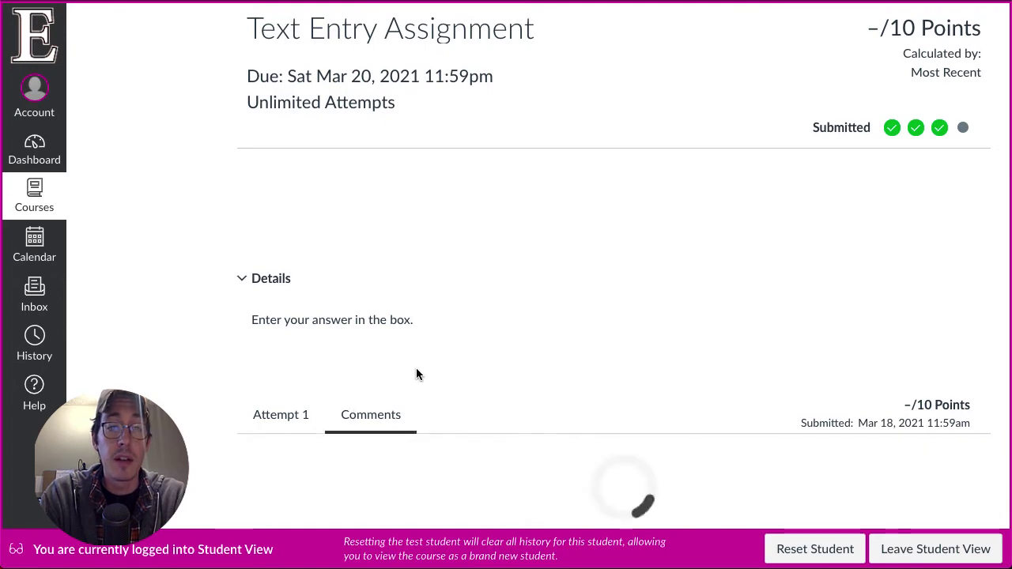
click(404, 415)
text(I did the eb)
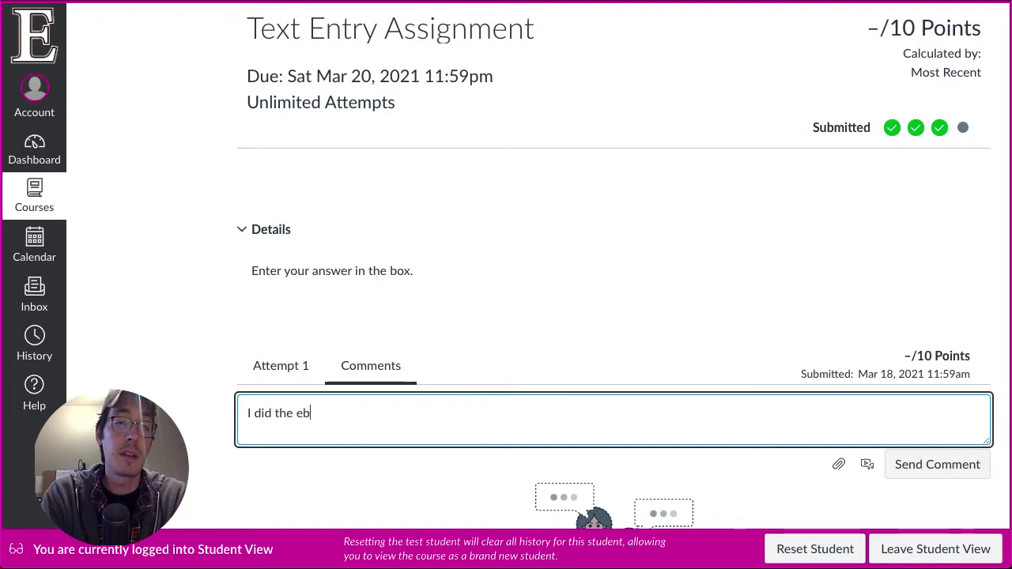
key(BackSpace)
key(BackSpace)
text(best I coud...)
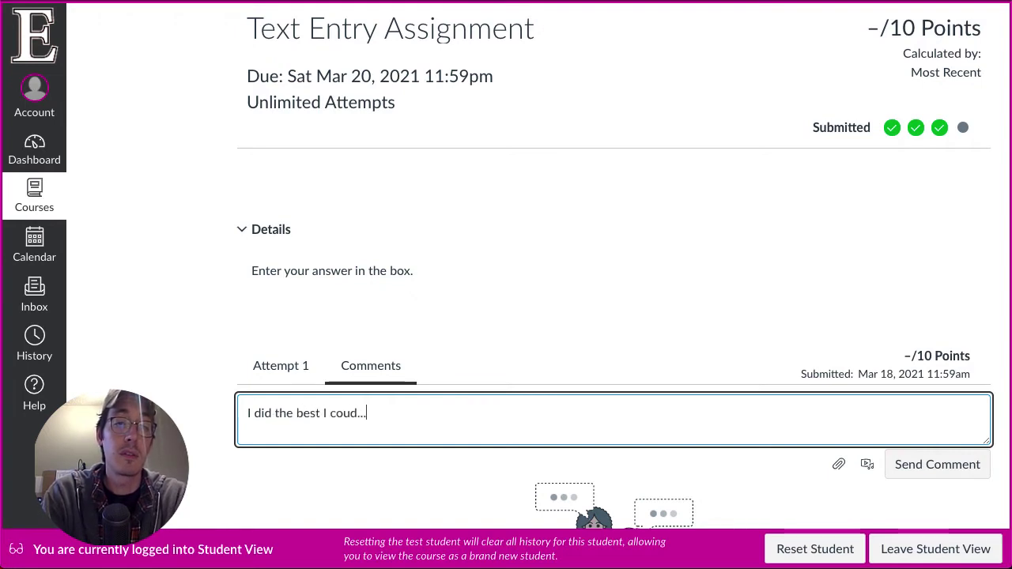
key(BackSpace)
text(l....)
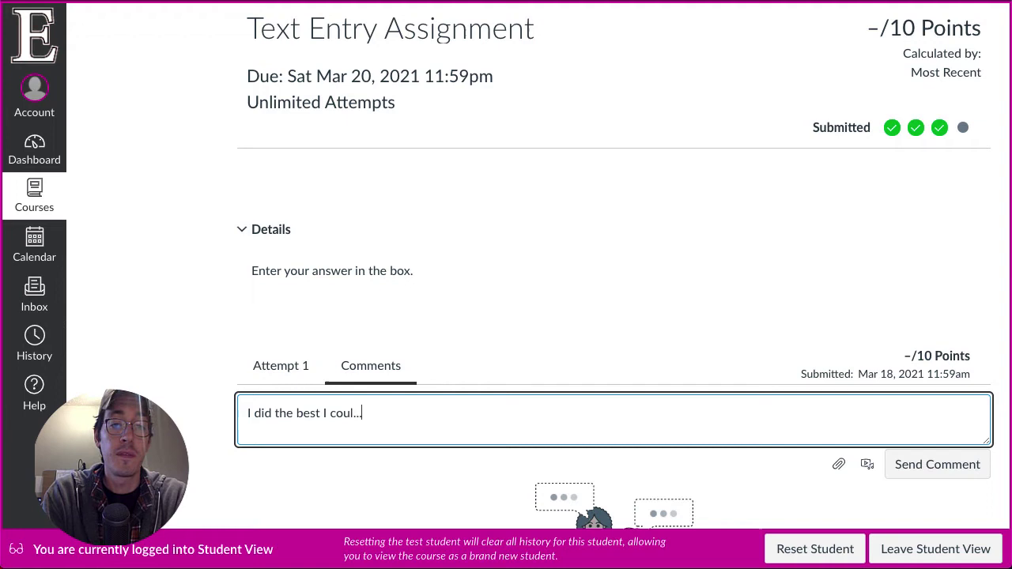
scroll(613, 377, down, 2)
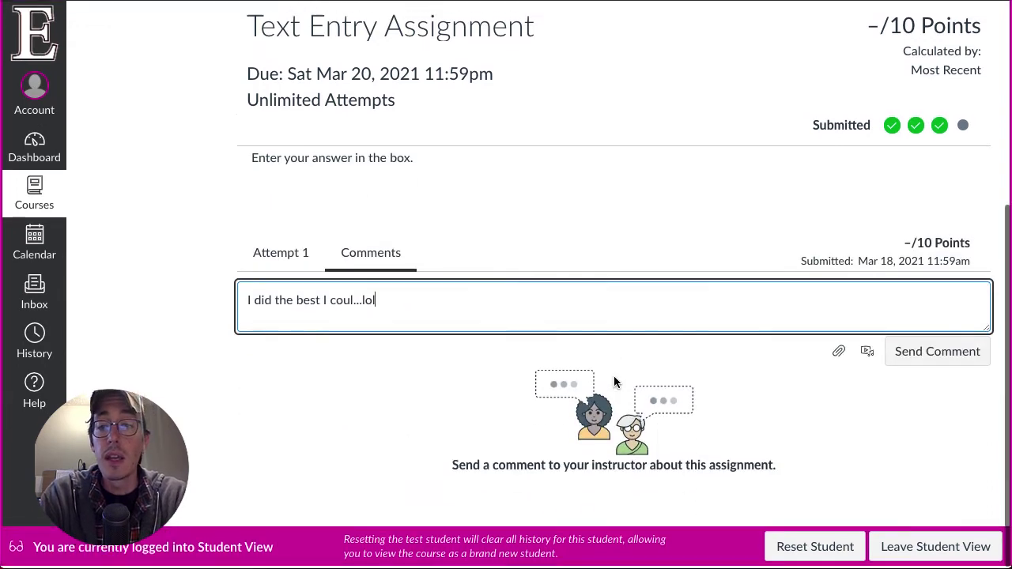
click(933, 358)
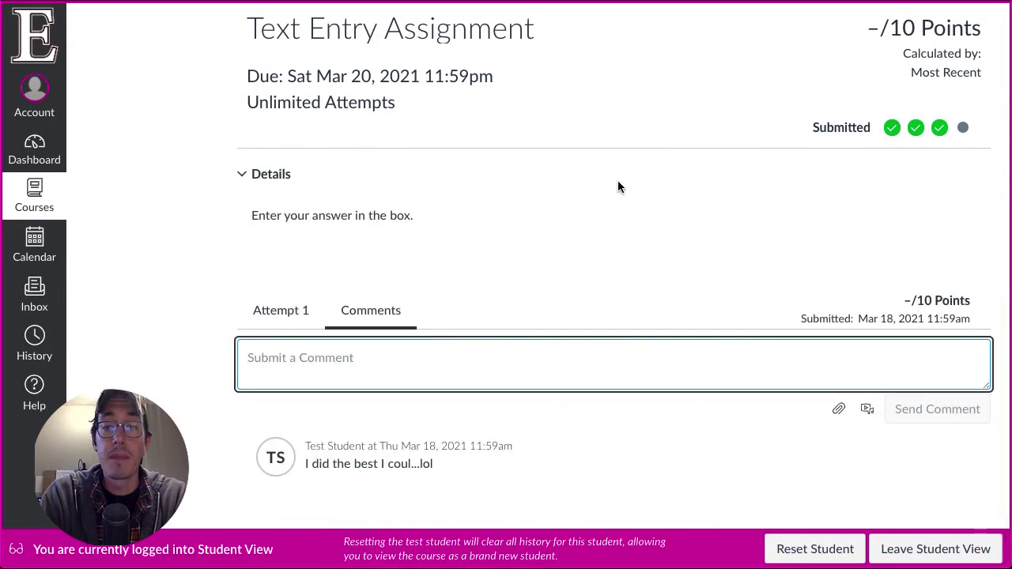
View the attempt 1 response, then return to the Comments tab at the top of the page.
click(304, 309)
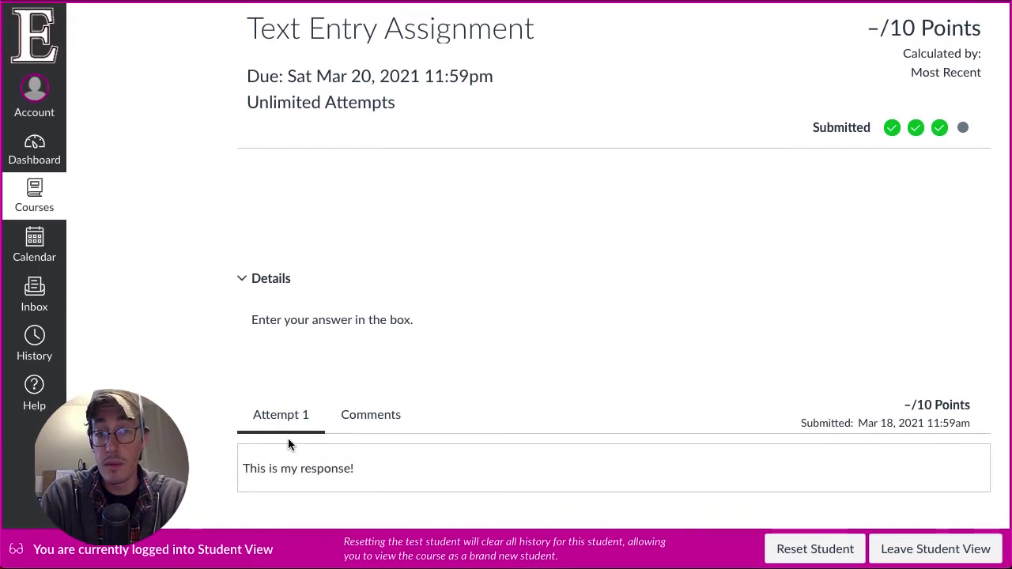
click(369, 410)
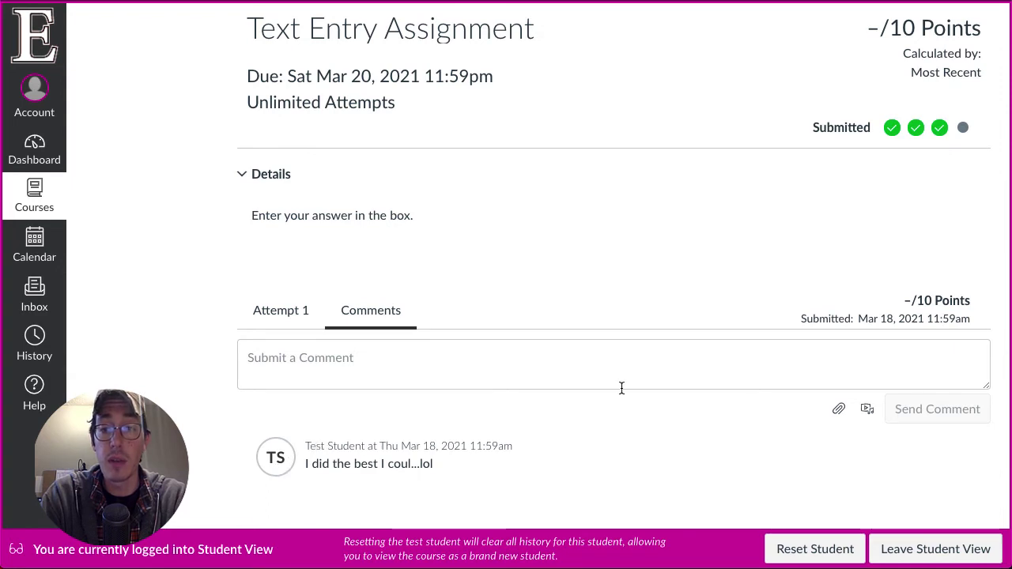
scroll(680, 274, up, 2)
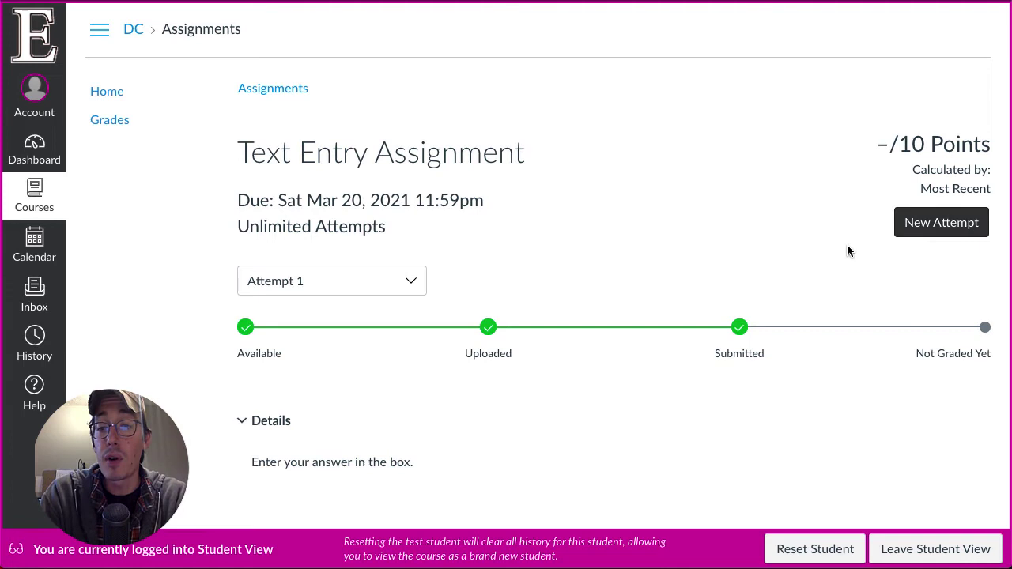
Leave Student View to reach the teacher's assignment page showing 0 out of 1 graded.
scroll(847, 247, down, 3)
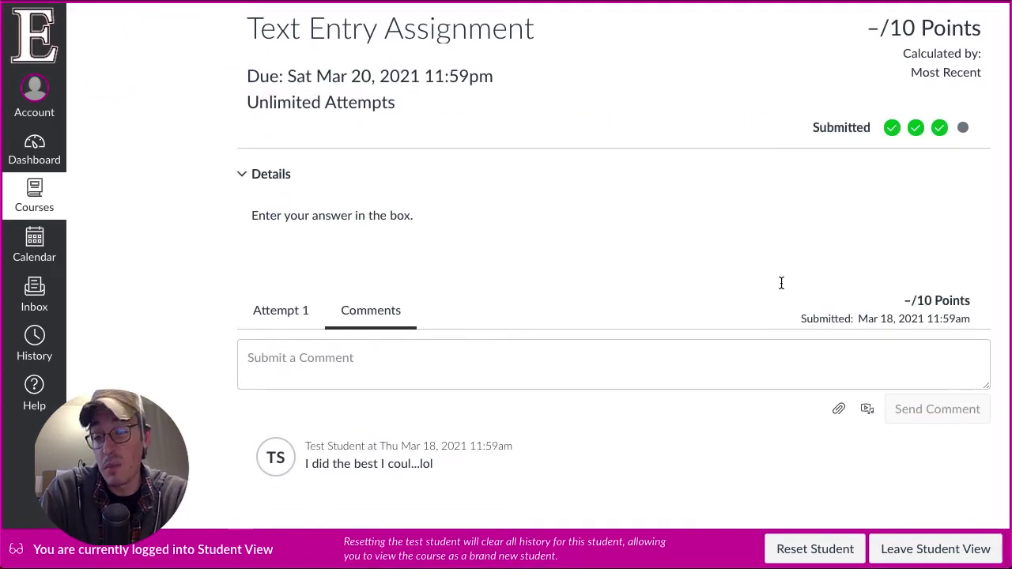
click(921, 555)
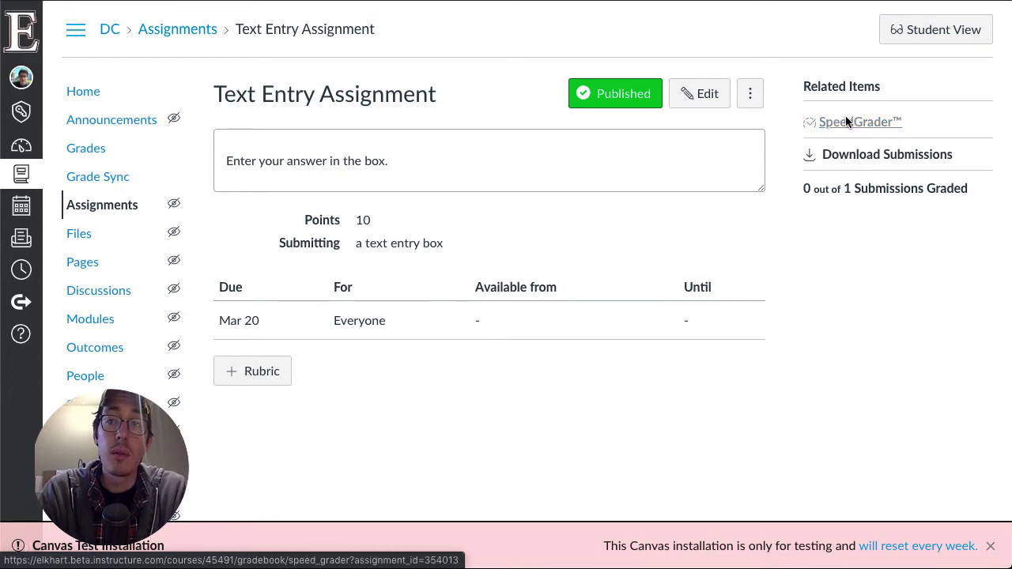
In SpeedGrader, post the comment 'I'd like you to submit this again please.' on the student's attempt.
click(845, 121)
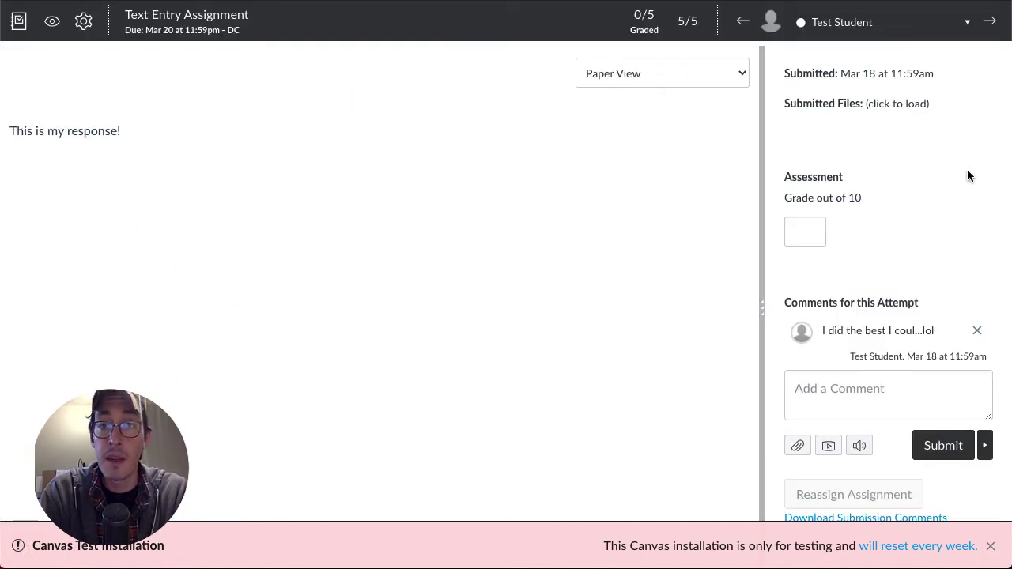
drag(11, 135, 144, 138)
click(354, 163)
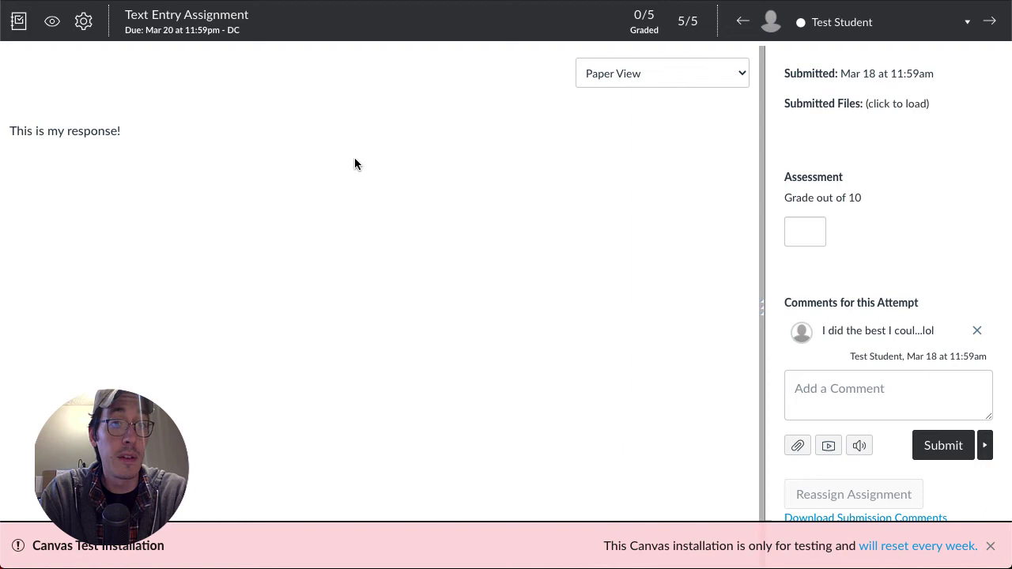
click(802, 413)
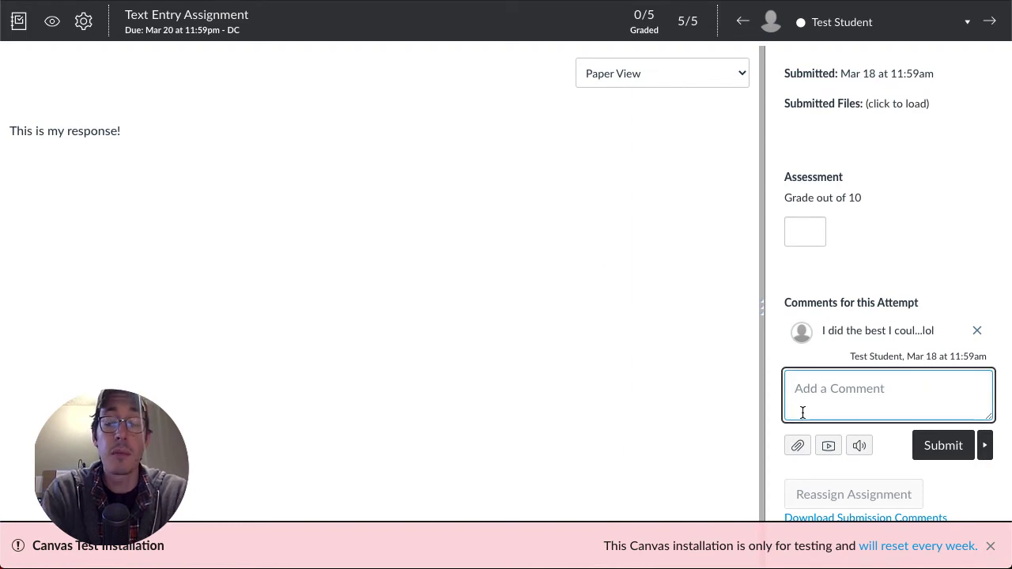
text(I'ad)
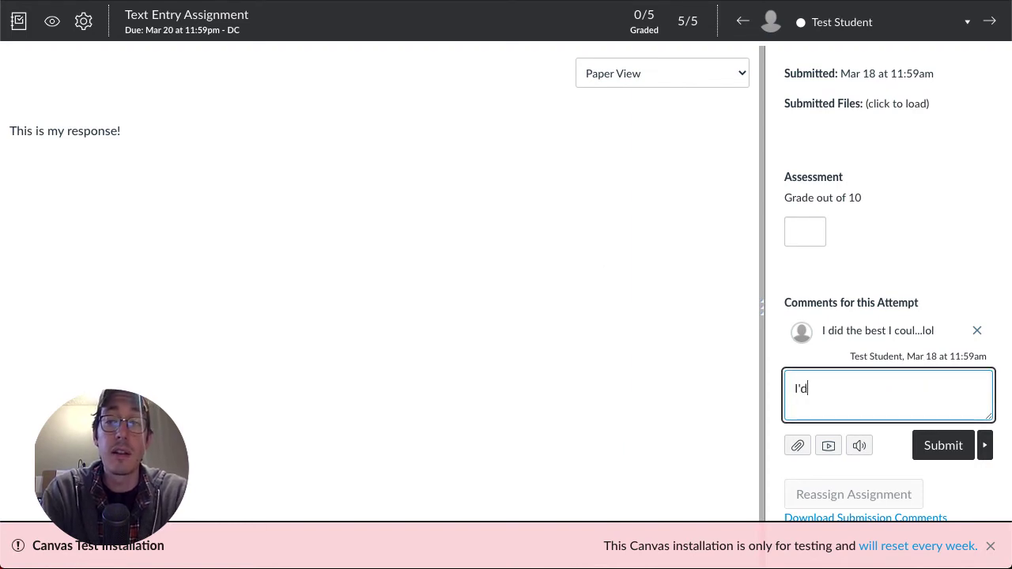
text( like you to submit )
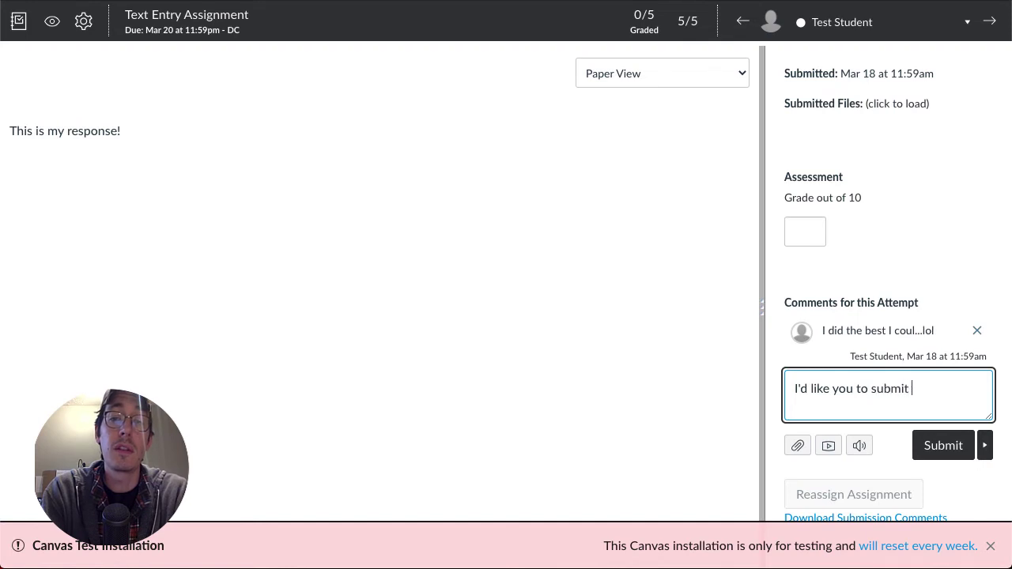
text(this again please.)
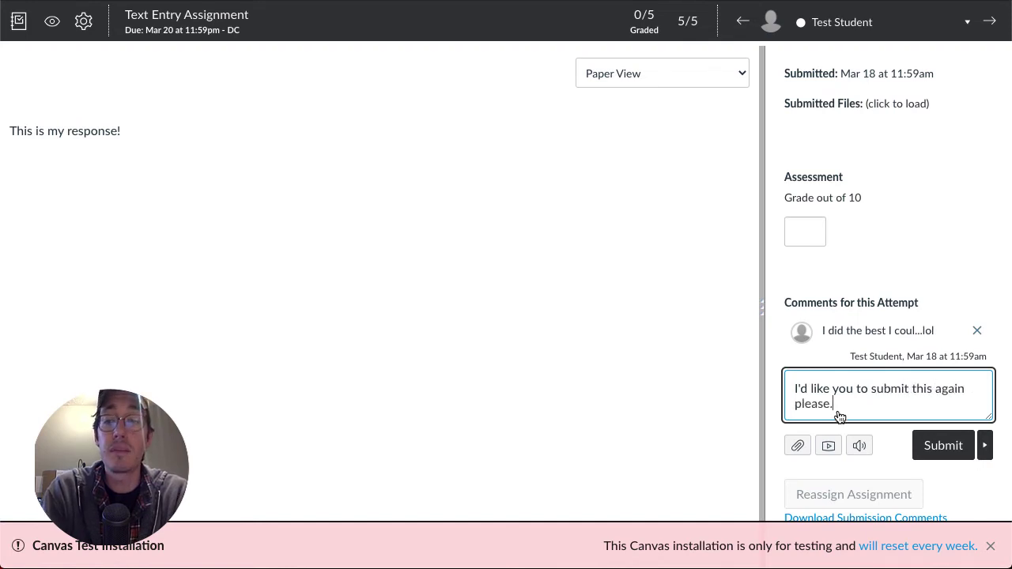
click(960, 454)
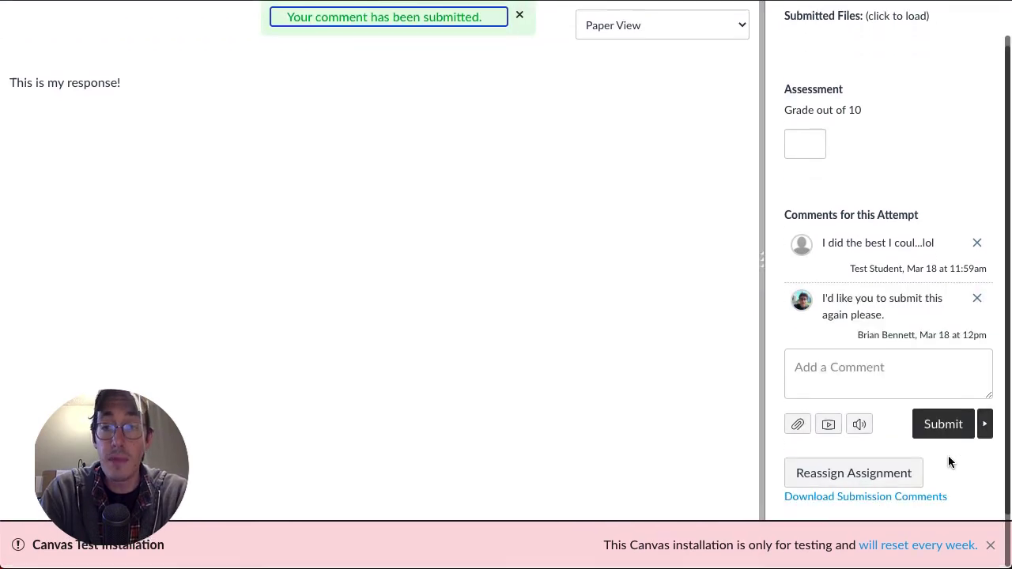
Reassign the Text Entry Assignment to the test student and close the confirmation message.
click(986, 545)
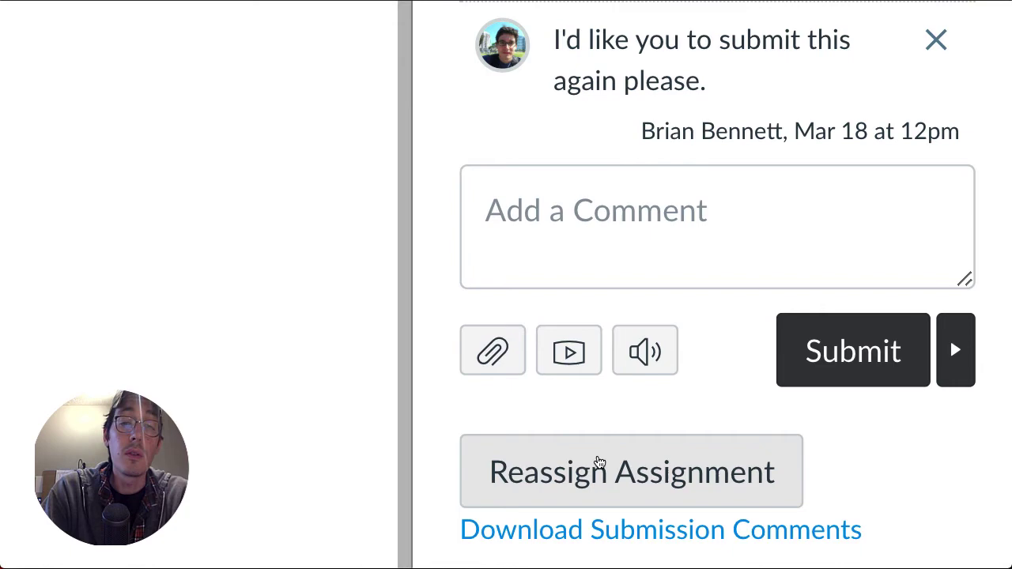
click(607, 473)
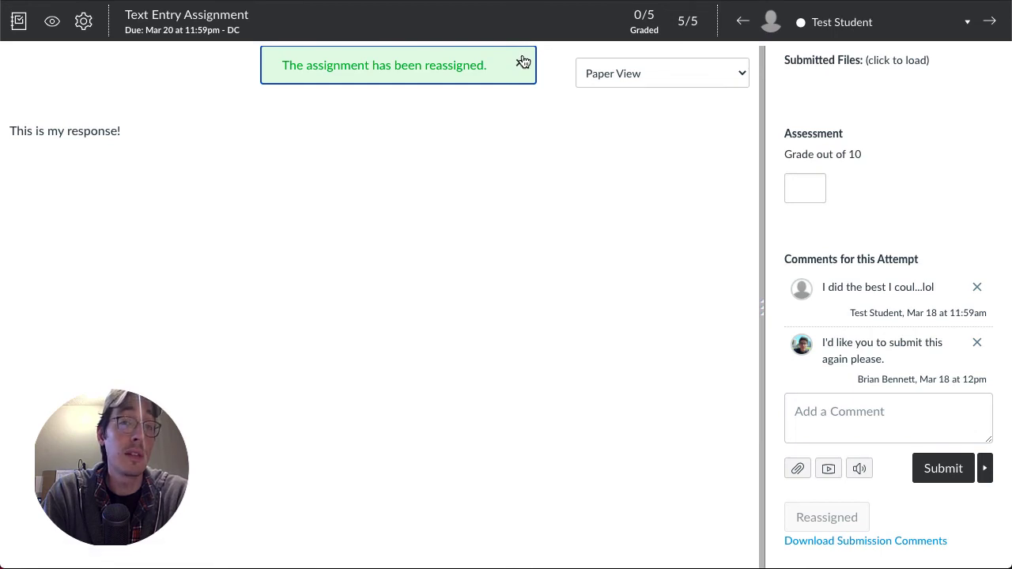
click(522, 62)
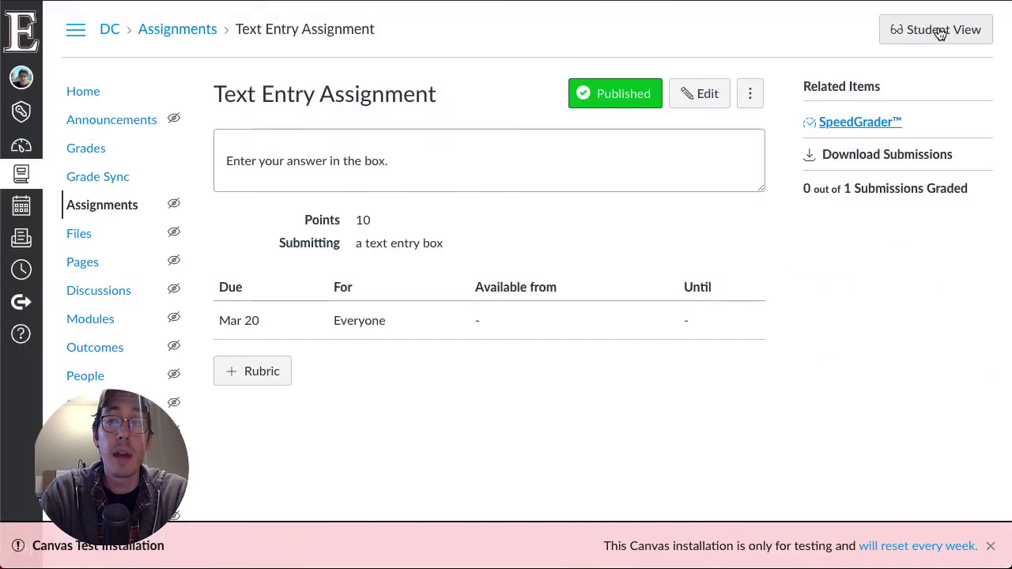
Re-enter Student View and find the teacher's resubmission request in the assignment's Comments tab.
click(940, 33)
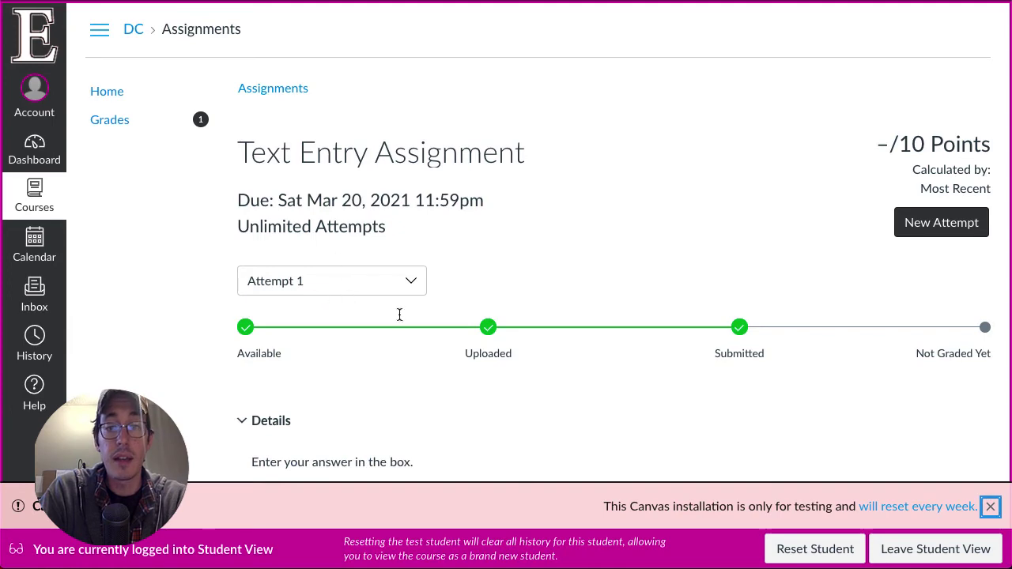
scroll(399, 314, down, 2)
click(383, 414)
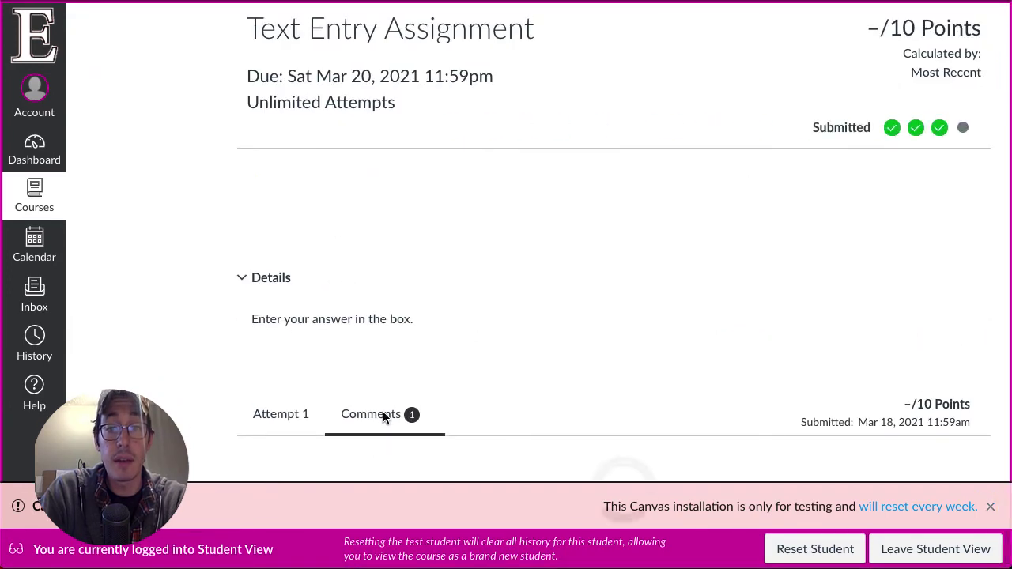
scroll(383, 414, down, 2)
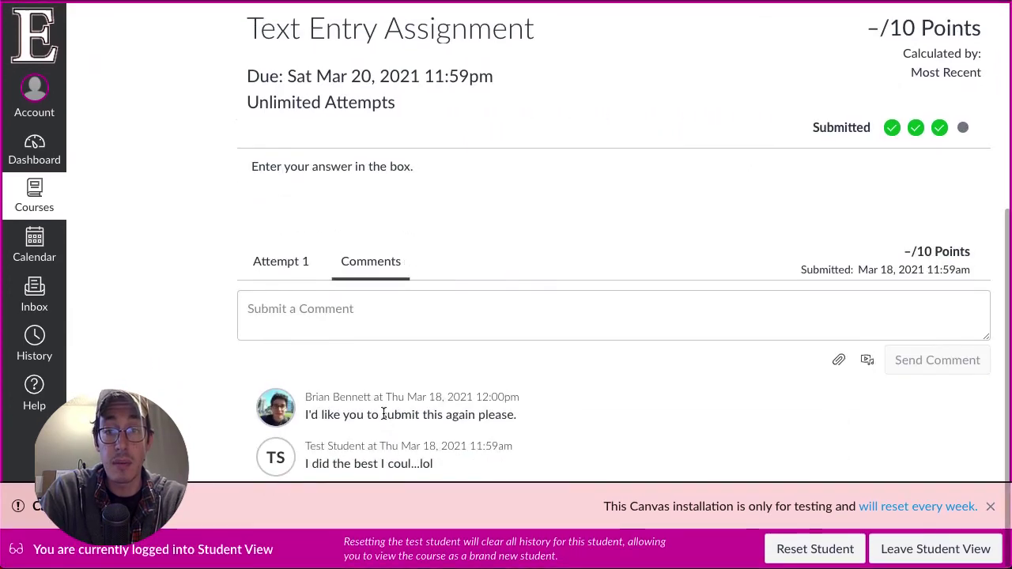
scroll(538, 192, up, 5)
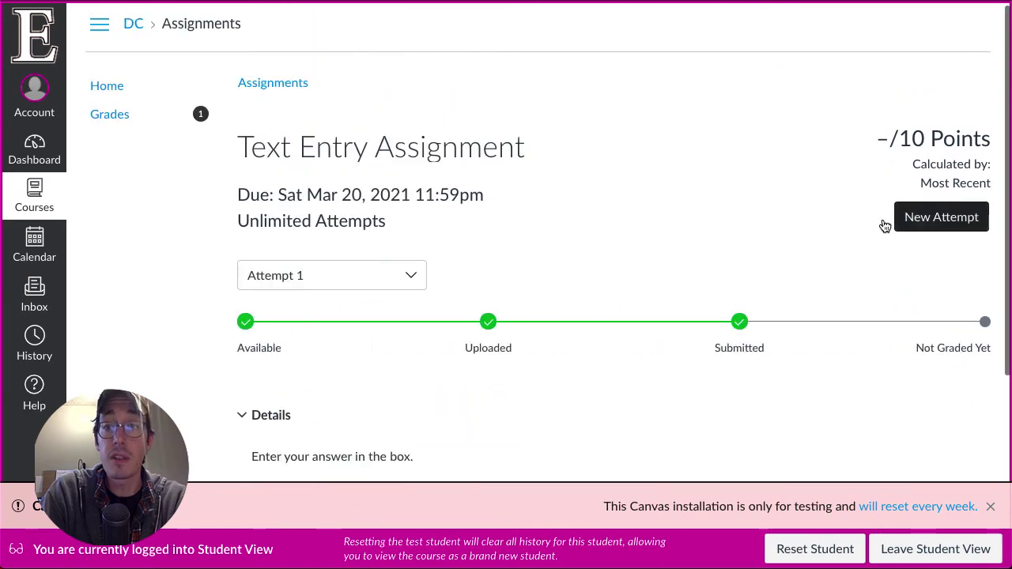
scroll(434, 363, down, 4)
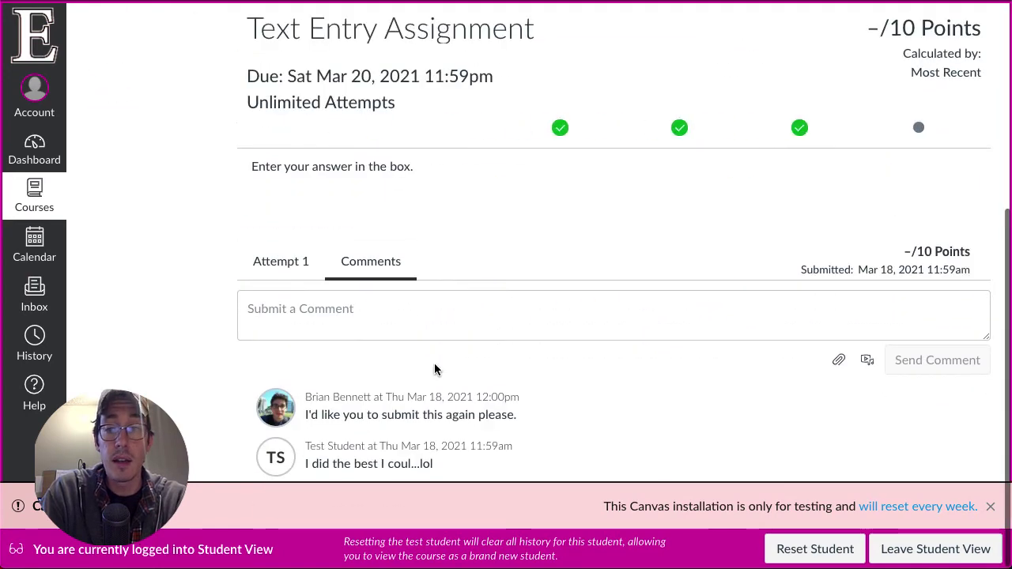
scroll(290, 262, up, 2)
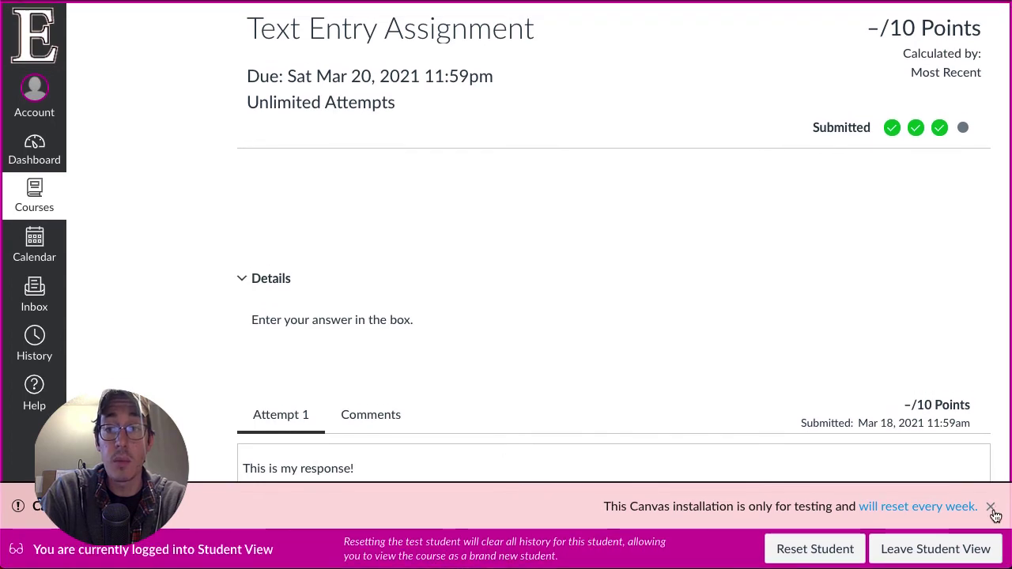
click(992, 509)
scroll(481, 251, up, 4)
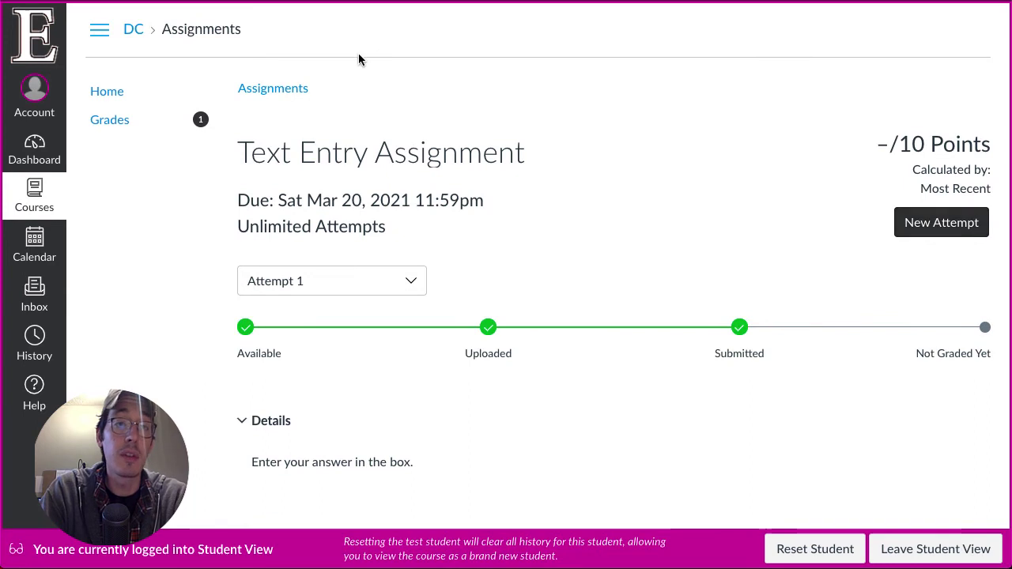
From the course home to-do list, open Text Entry Assignment and choose Re-submit Assignment.
click(102, 106)
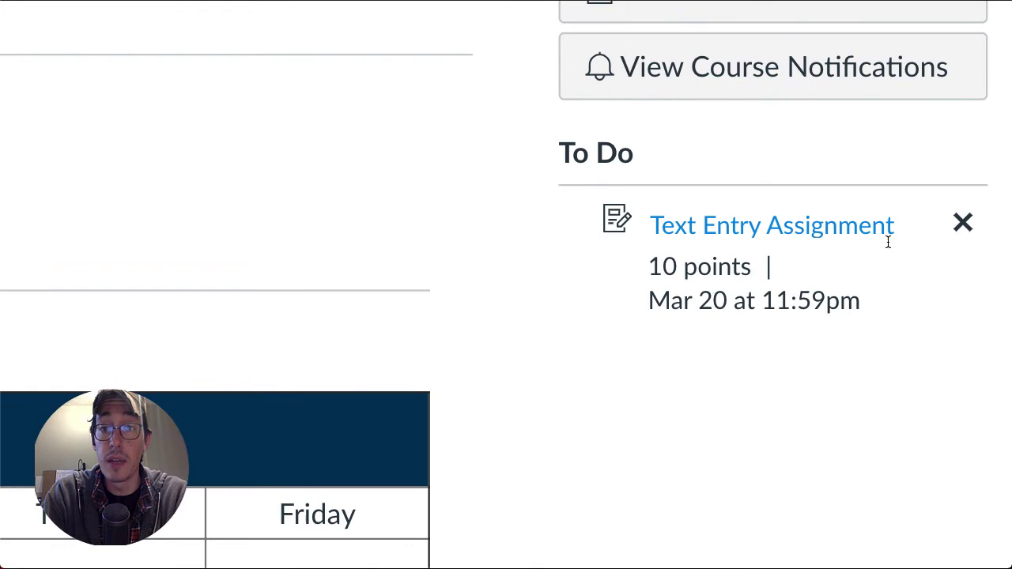
drag(650, 301, 854, 290)
click(872, 309)
triple_click(870, 310)
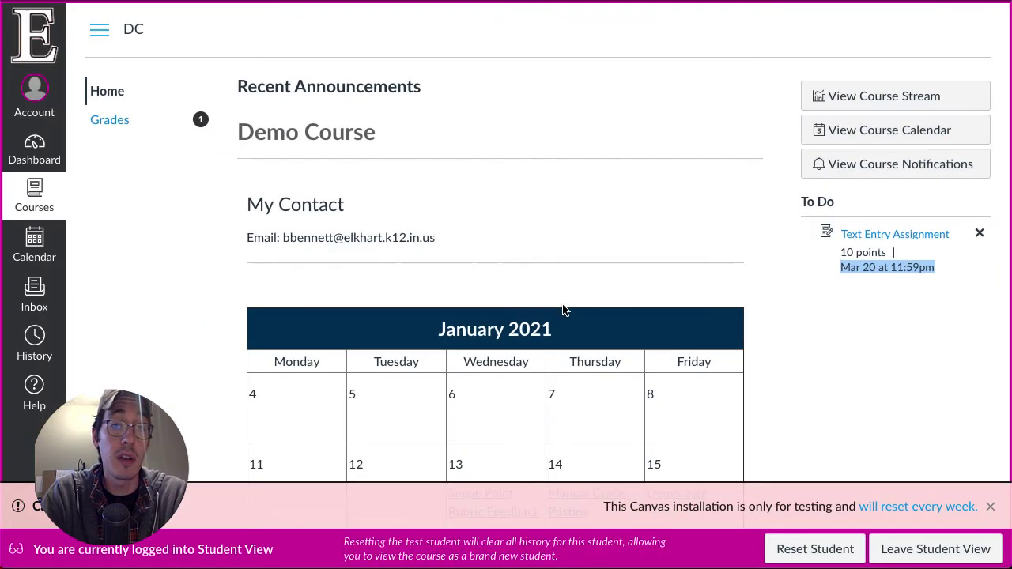
click(875, 237)
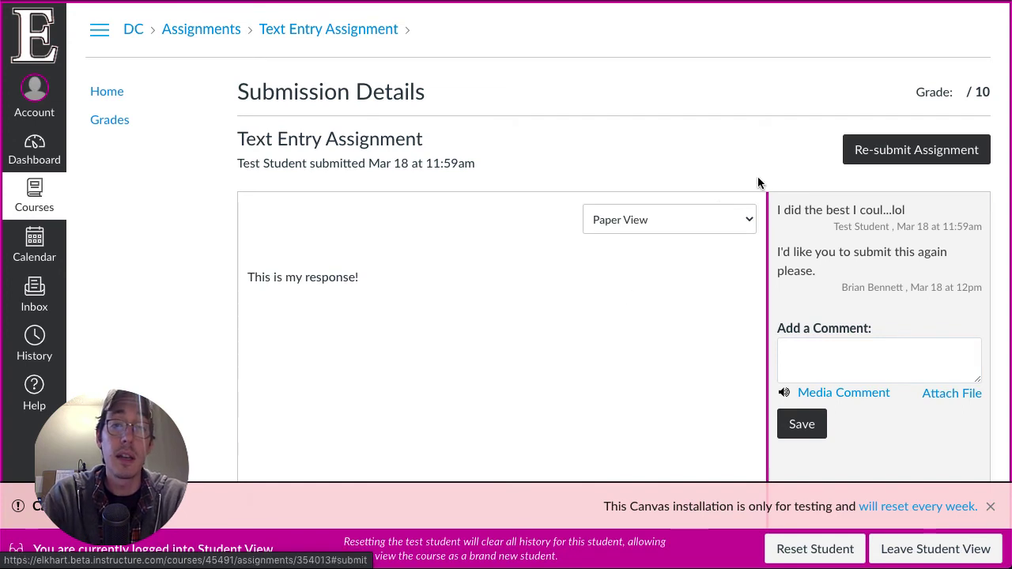
click(893, 160)
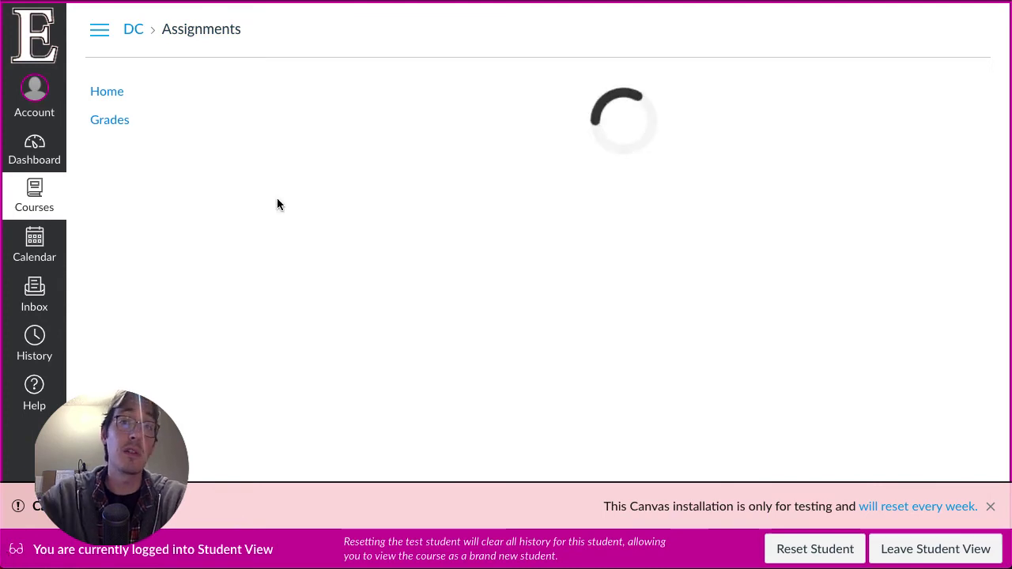
scroll(474, 248, down, 3)
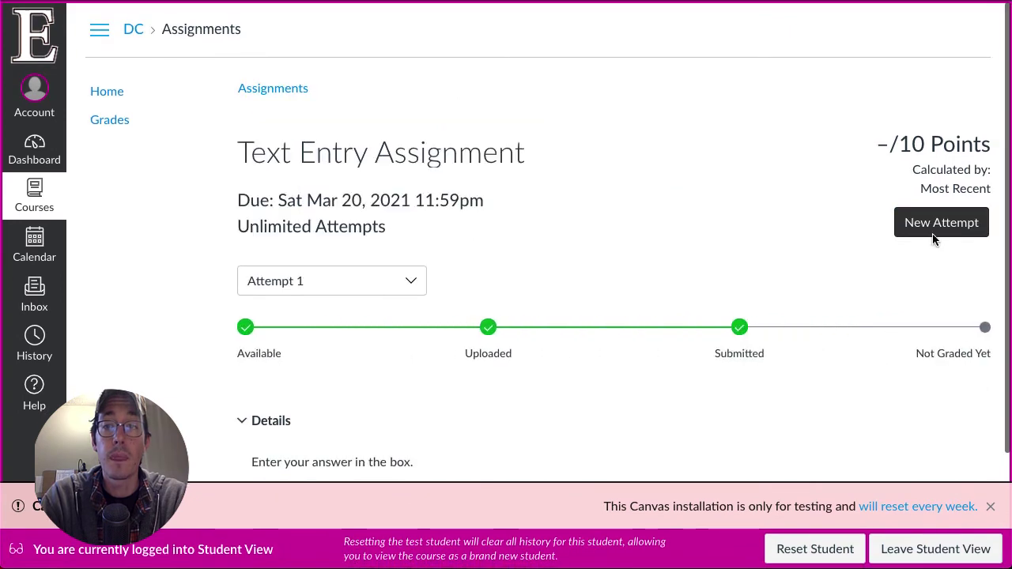
Start a new attempt, enter 'This is my second attempt', save and submit it.
click(941, 223)
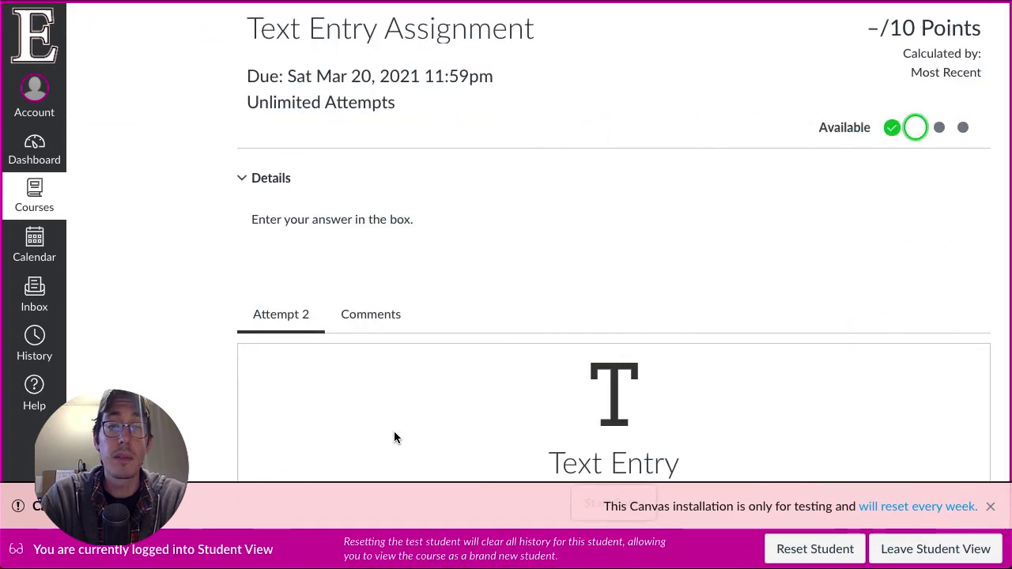
click(609, 449)
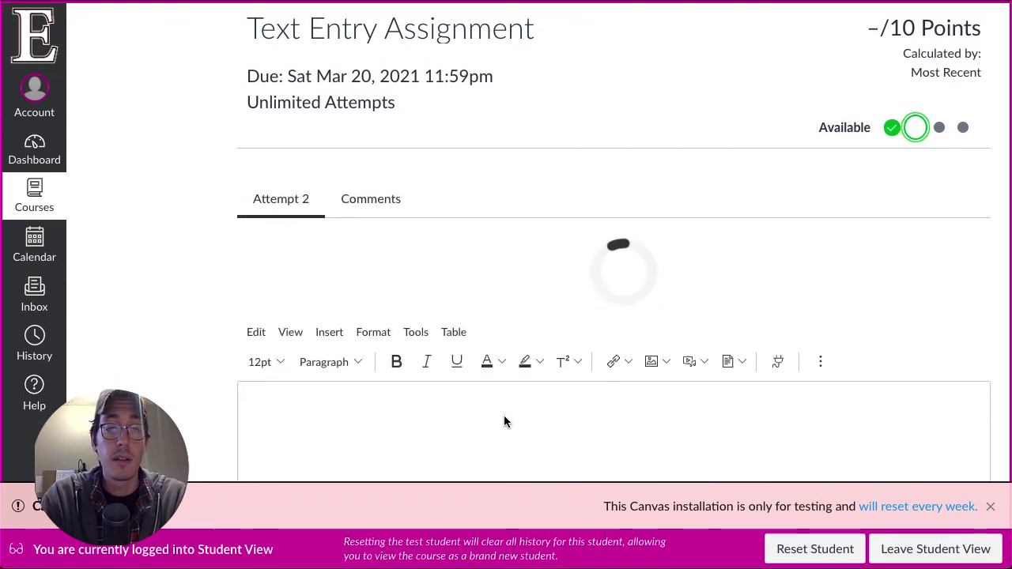
text(This is my )
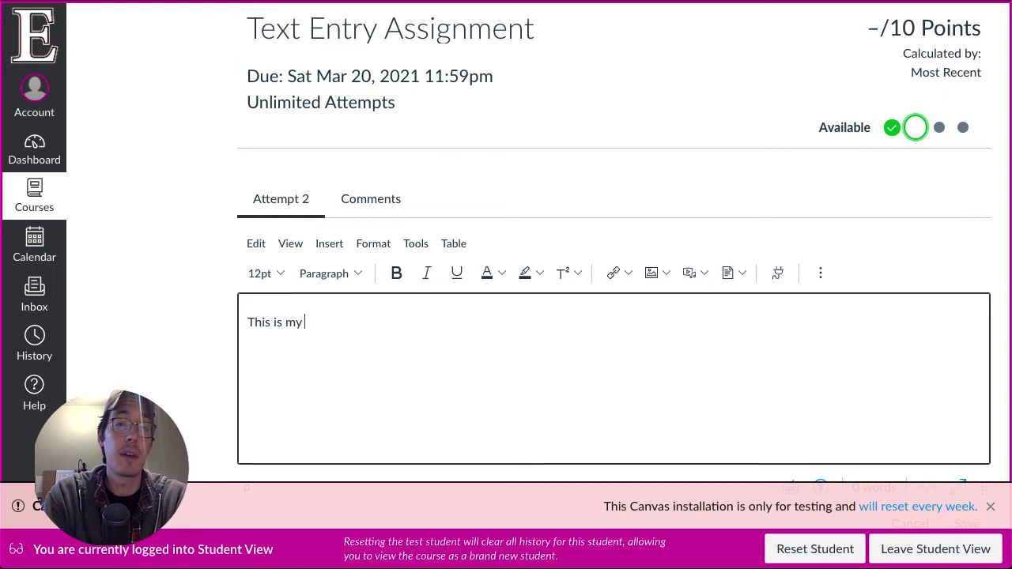
text(second atte)
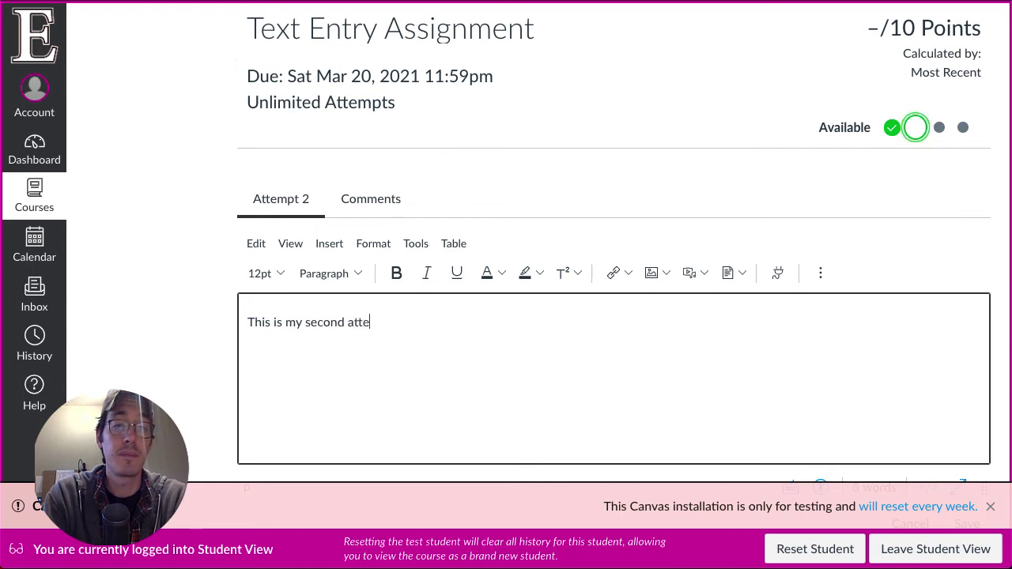
text(mpt)
scroll(782, 362, down, 1)
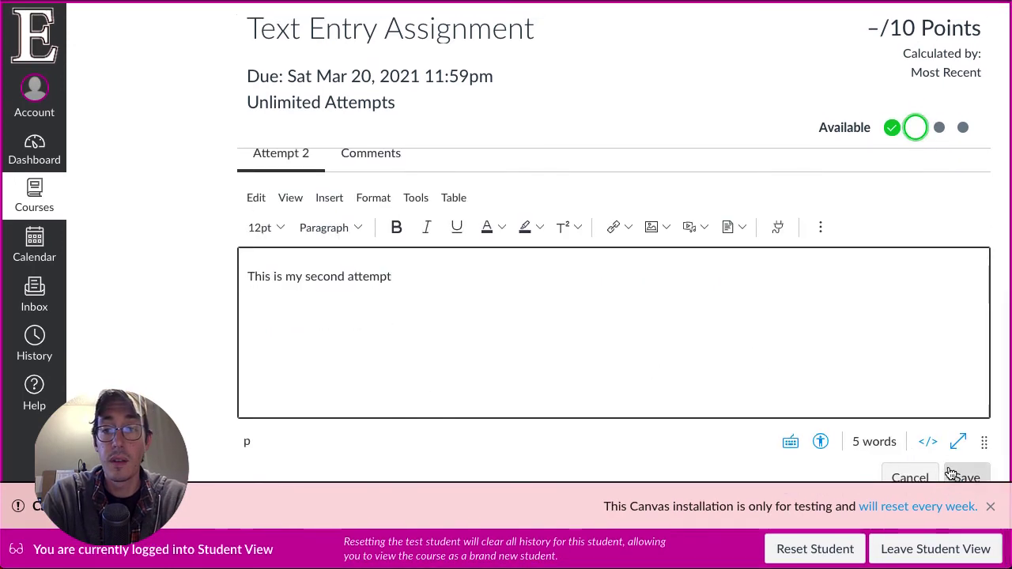
click(952, 473)
click(991, 510)
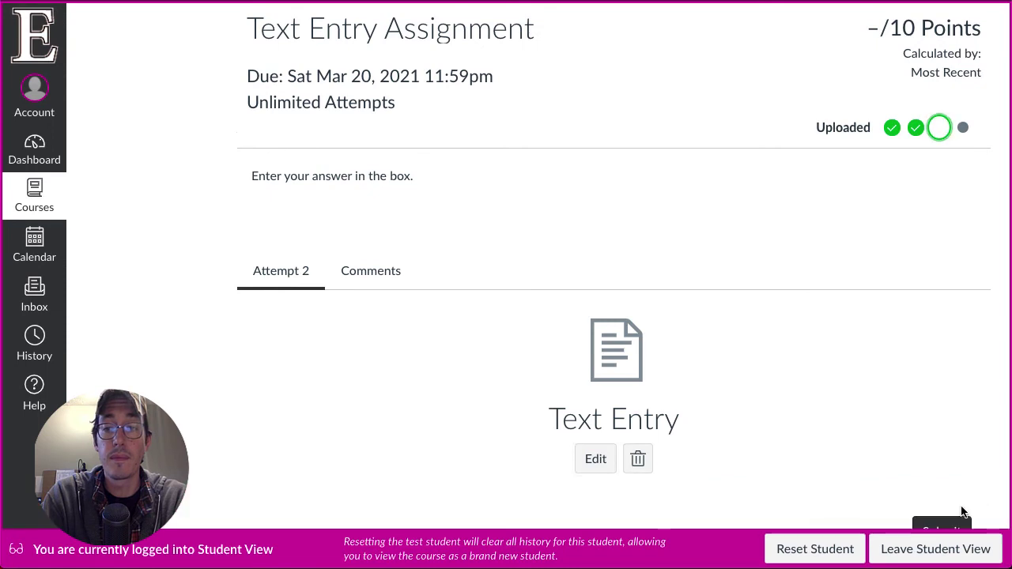
click(958, 524)
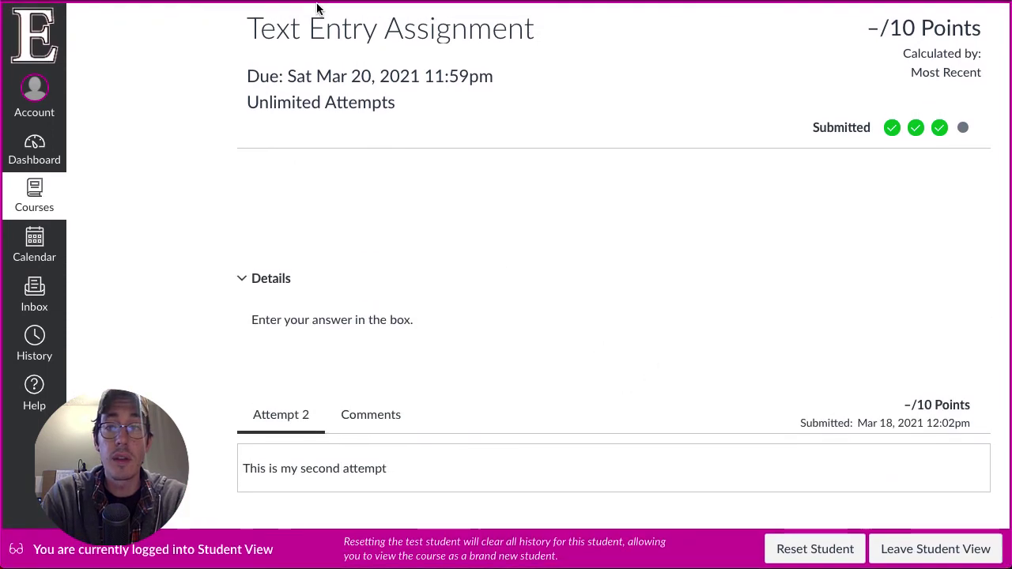
Check the attempts list, then leave Student View back to the teacher.
scroll(519, 221, up, 3)
click(327, 282)
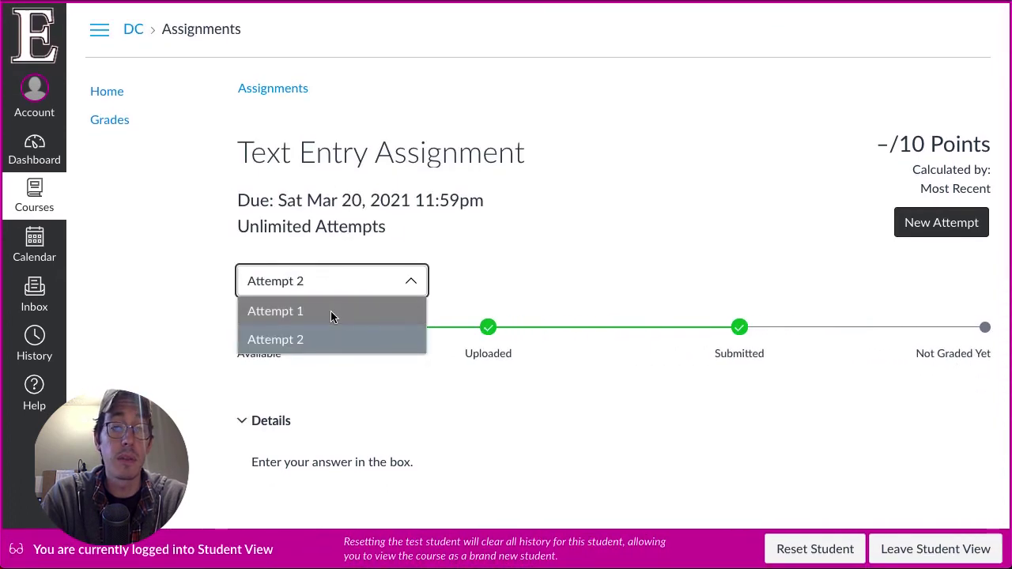
key(Escape)
click(935, 549)
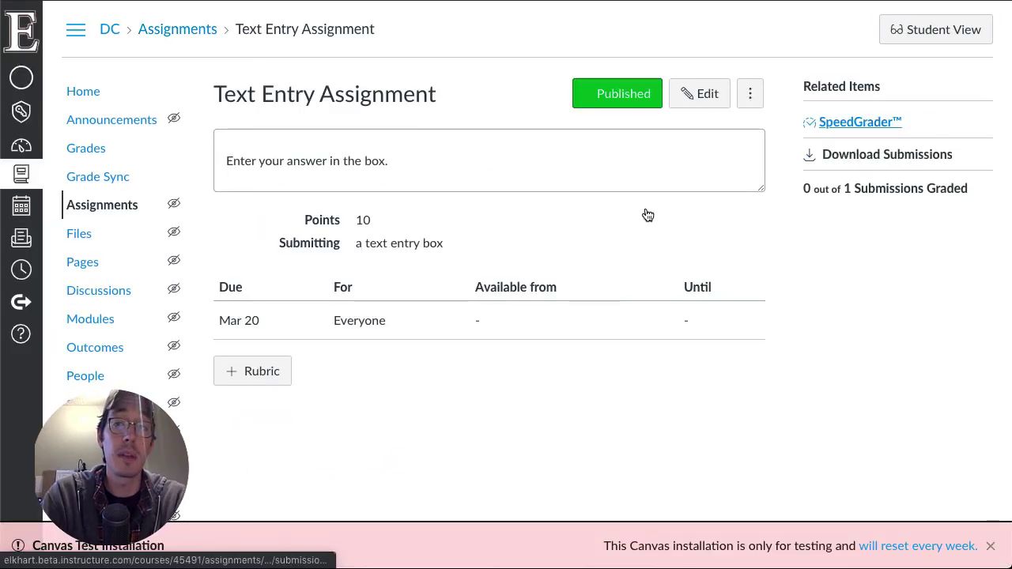
In SpeedGrader, view the Mar 18 at 11:59am submission, then switch back to the 12:02pm one.
click(845, 123)
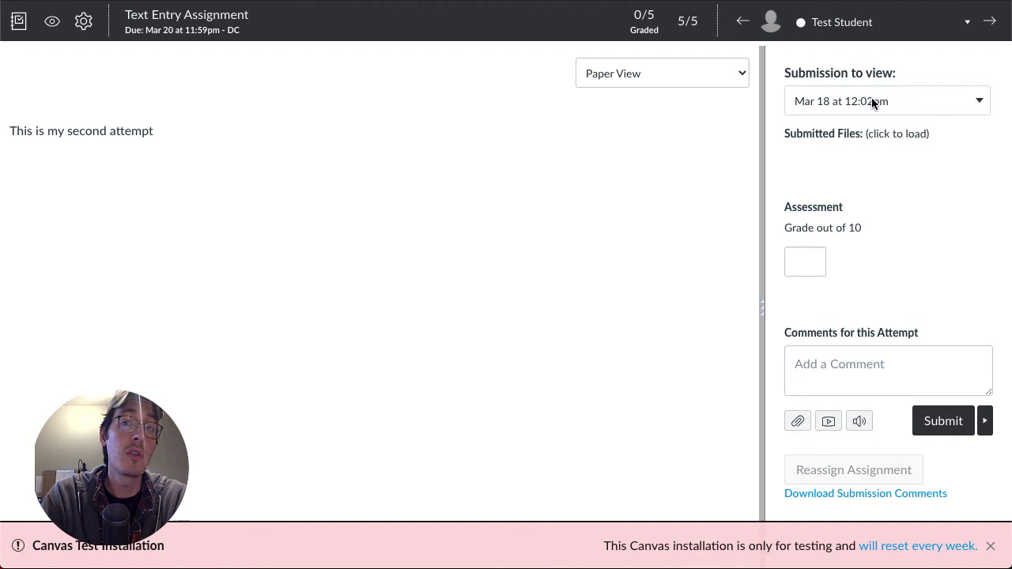
click(846, 108)
click(846, 89)
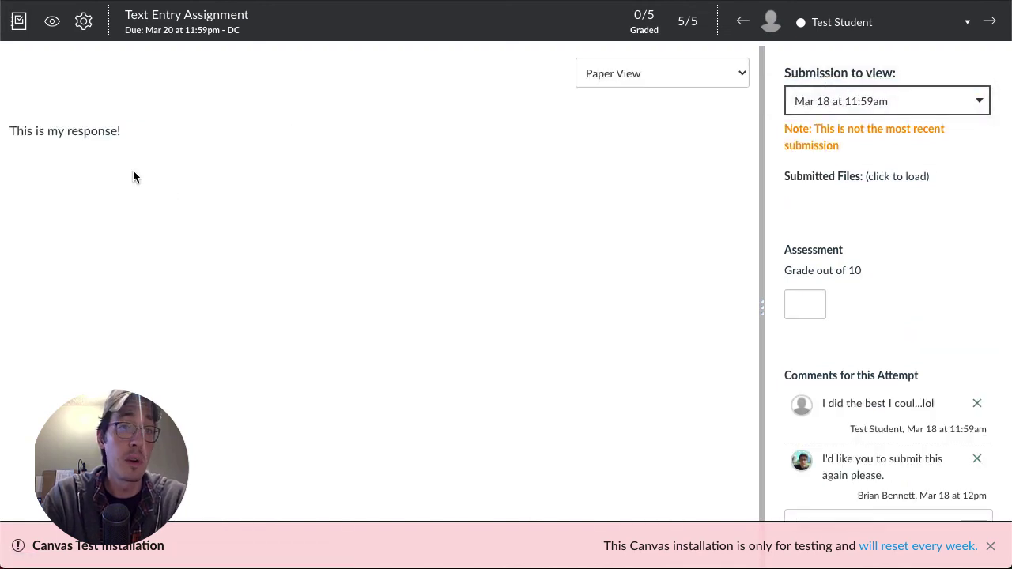
scroll(443, 240, down, 1)
scroll(443, 240, up, 1)
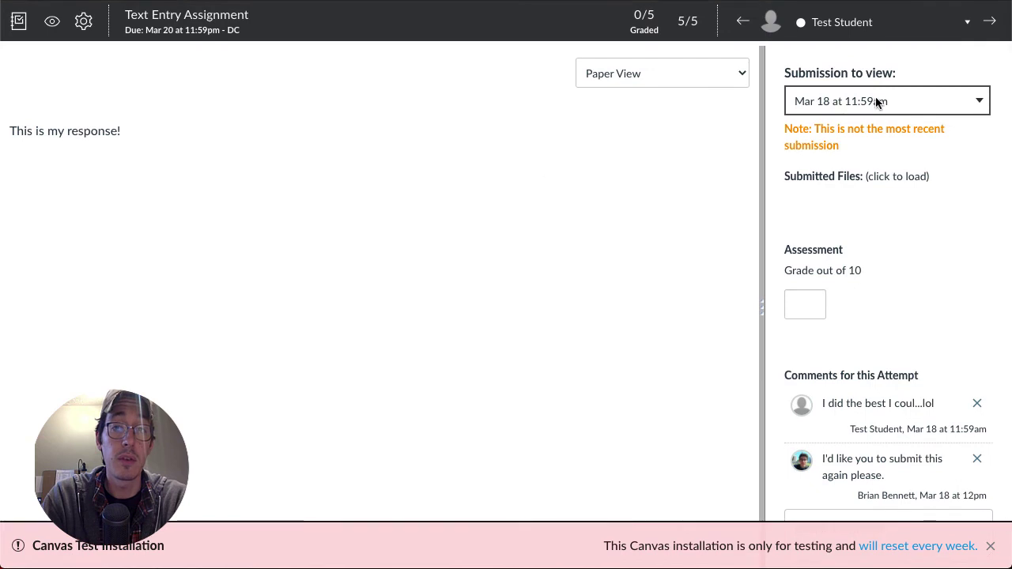
click(875, 99)
click(870, 117)
scroll(873, 247, down, 3)
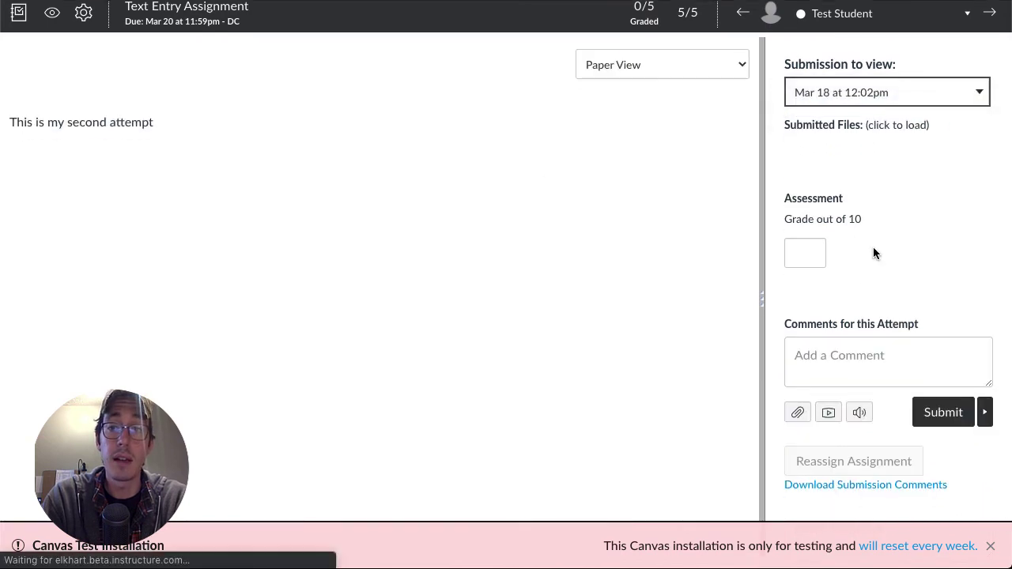
click(834, 339)
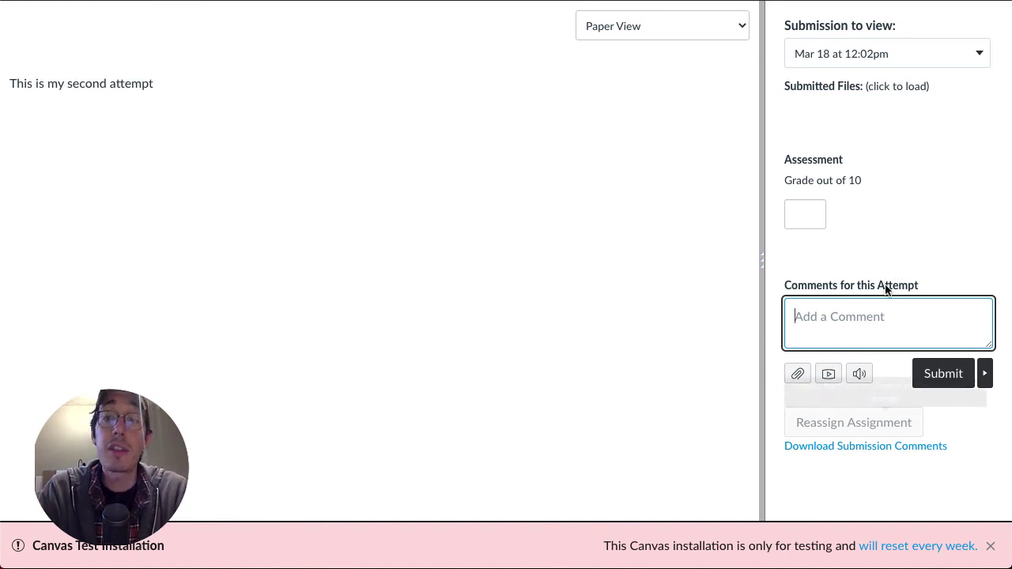
Close the SpeedGrader tab with Ctrl+W to get back to the assignment page.
scroll(848, 272, up, 1)
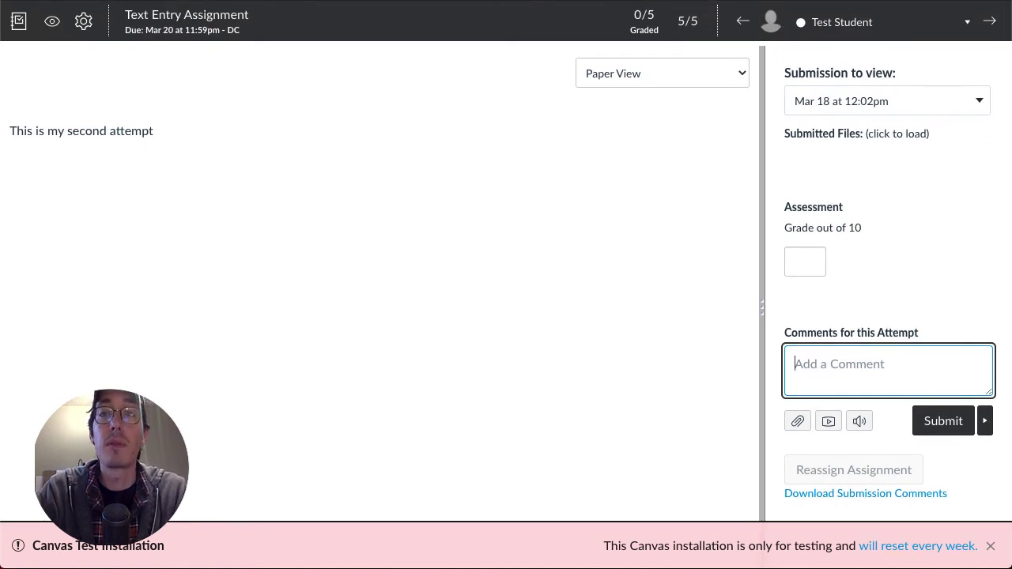
key(ctrl+w)
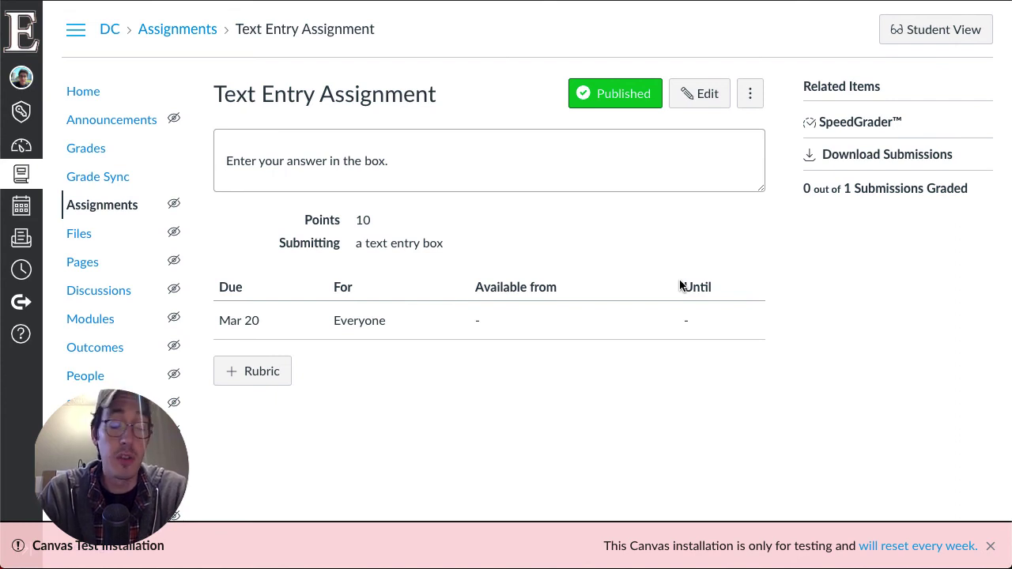
scroll(301, 392, down, 1)
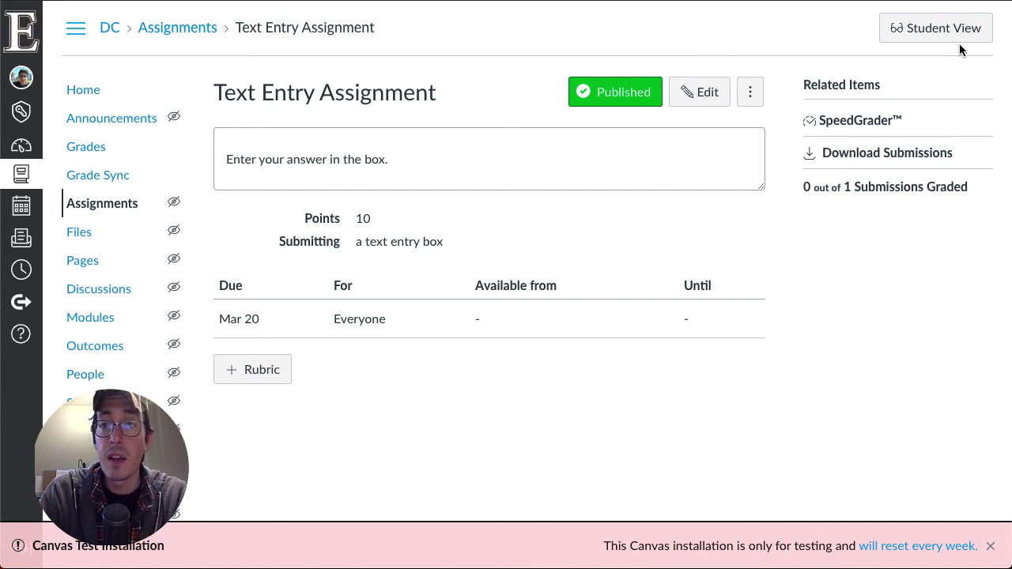
Enter Student View and reset the test student's history.
click(924, 40)
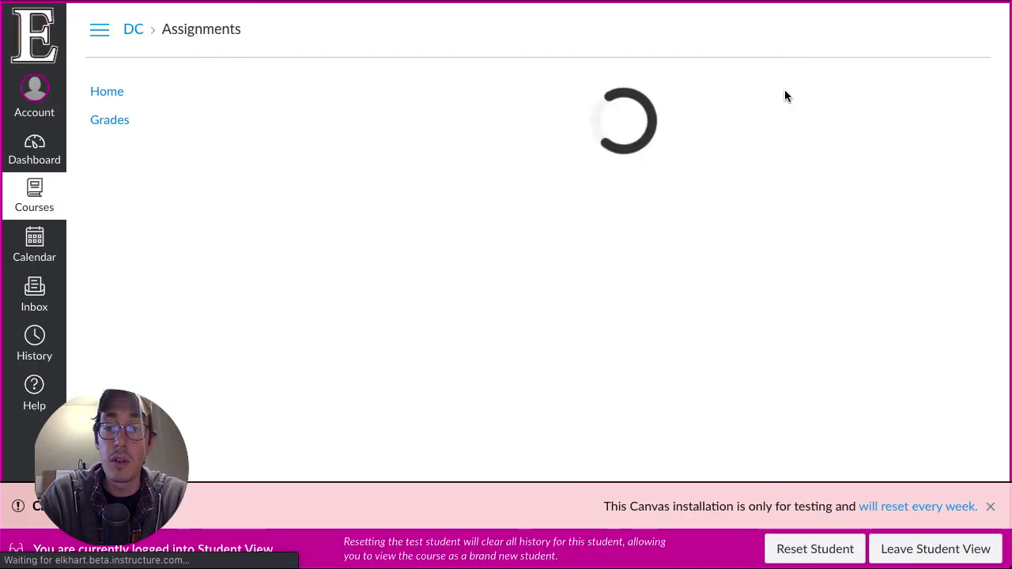
click(823, 558)
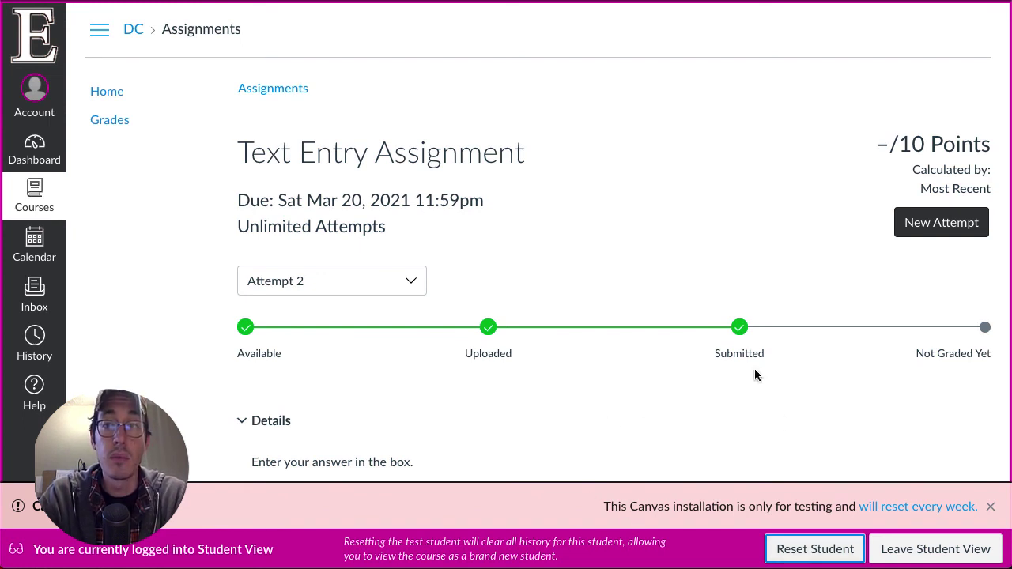
click(808, 553)
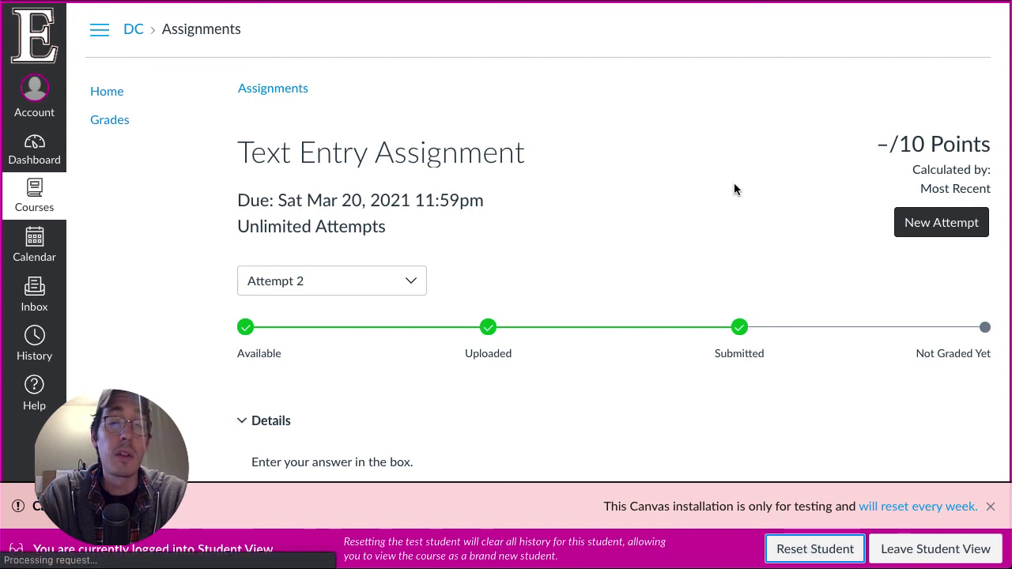